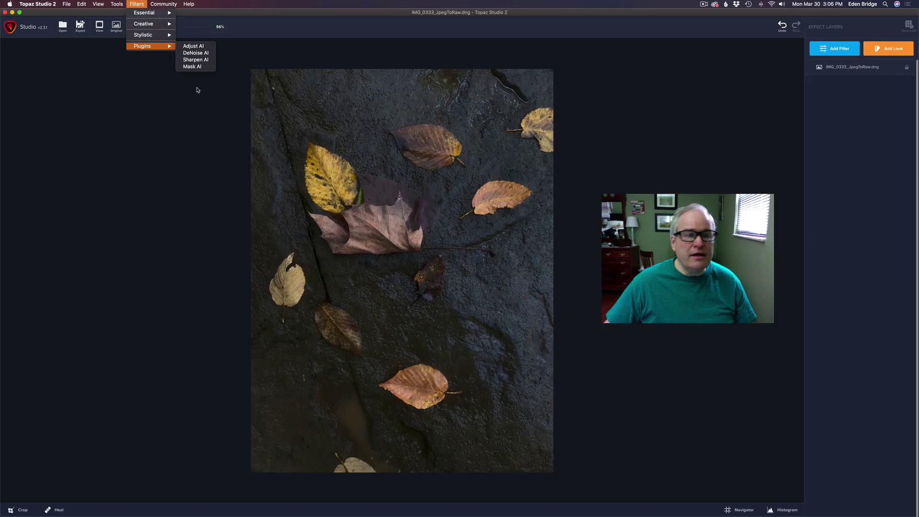
- Add an HSL Color Tuning filter layer to the leaf photo
left_click(197, 90)
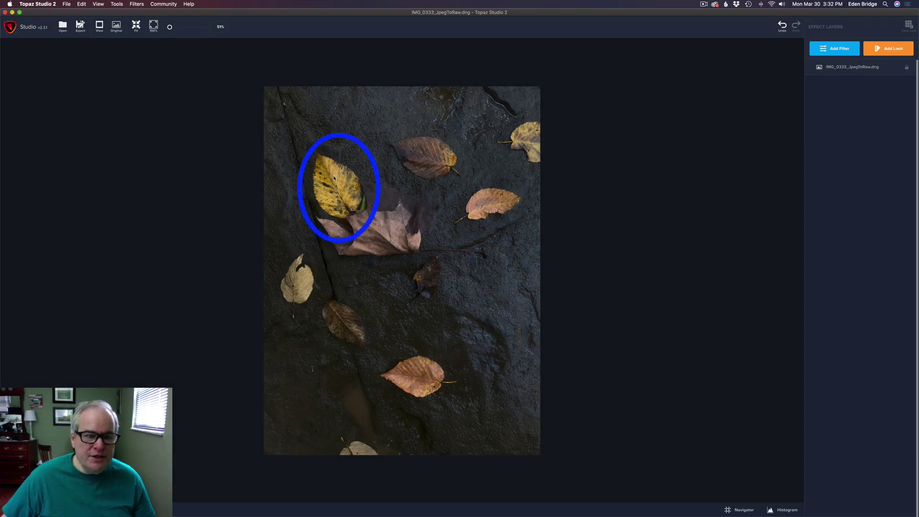
left_click(839, 51)
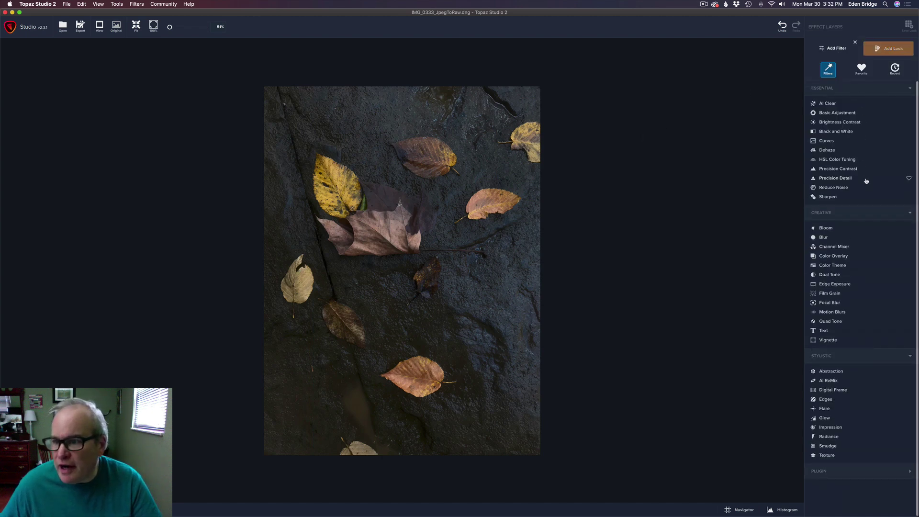
left_click(835, 160)
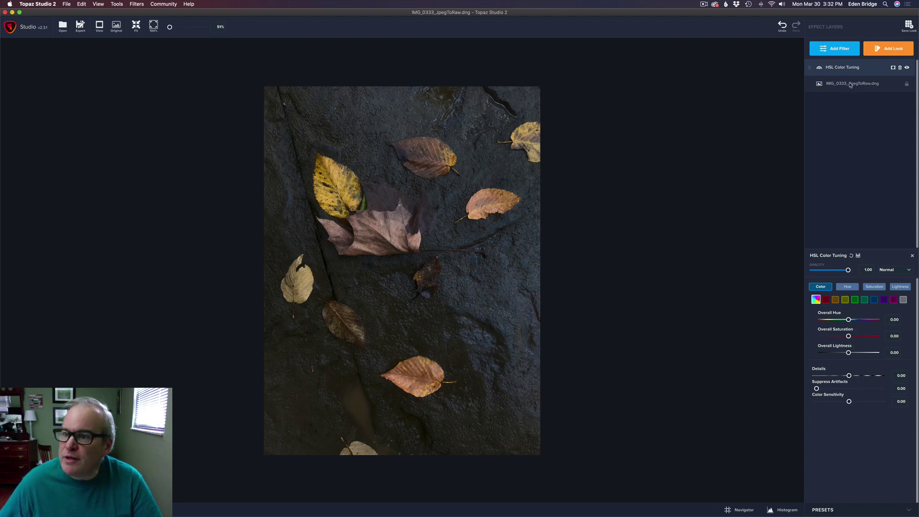
- Open the leaf photo in the Mask AI plugin
left_click(141, 5)
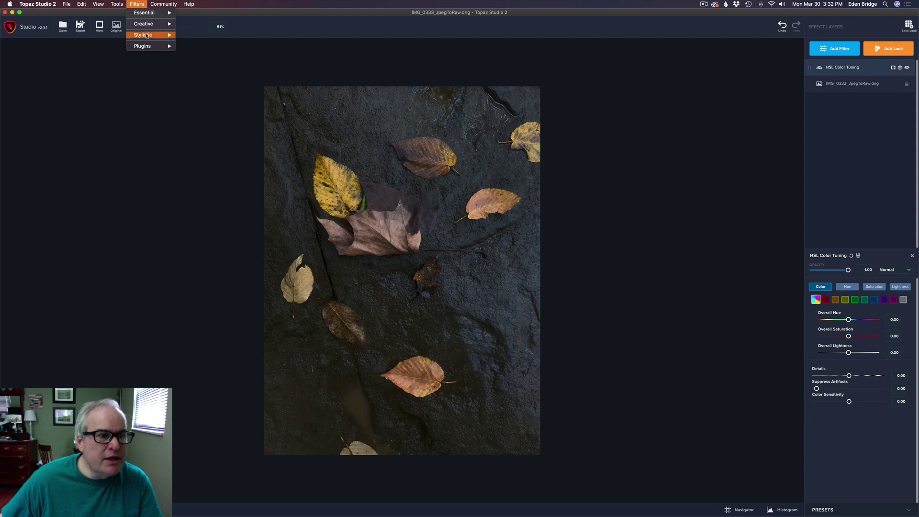
mouse_move(147, 47)
left_click(194, 66)
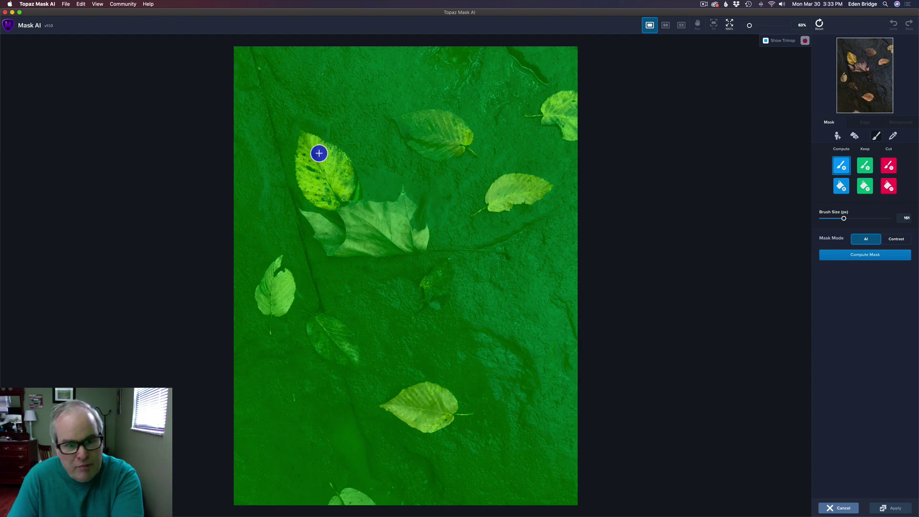
- Outline the yellow leaf's edge with the Compute brush at a size of 80 px
key("bracketleft")
key("bracketleft")
key("bracketleft")
key("bracketleft")
key("bracketleft")
key("bracketleft")
key("bracketleft")
key("bracketleft")
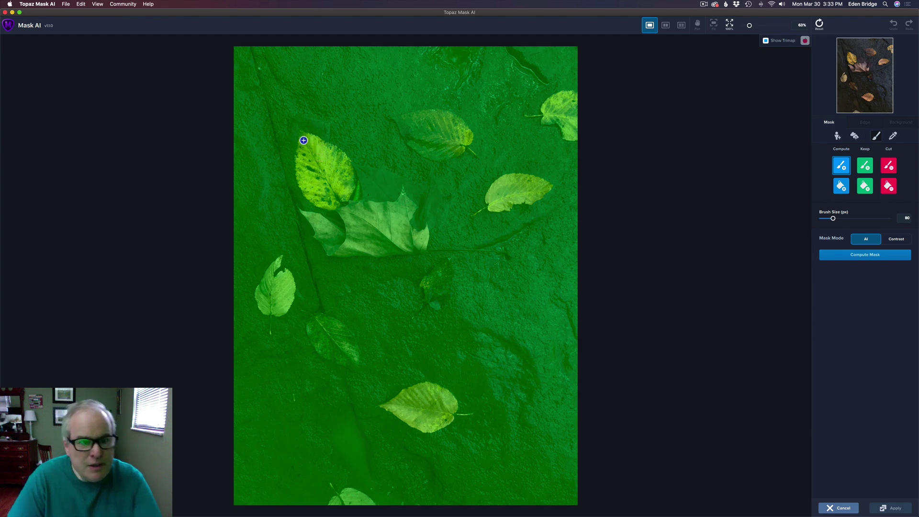
mouse_move(300, 130)
left_mouse_down()
mouse_move(299, 181)
mouse_move(313, 202)
mouse_move(334, 207)
mouse_move(355, 176)
mouse_move(338, 147)
mouse_move(302, 129)
left_mouse_up()
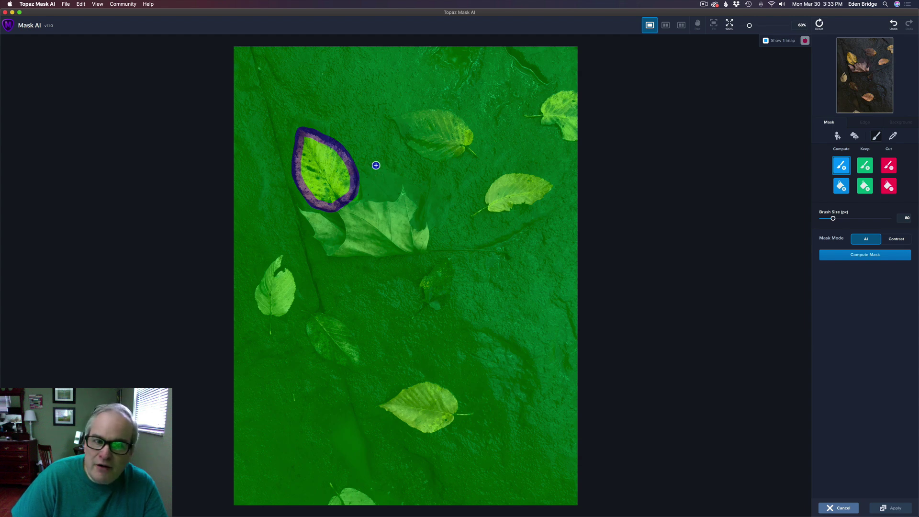
- Fill everything outside the yellow leaf's outline as Cut and compute the mask in AI mode
left_click(889, 186)
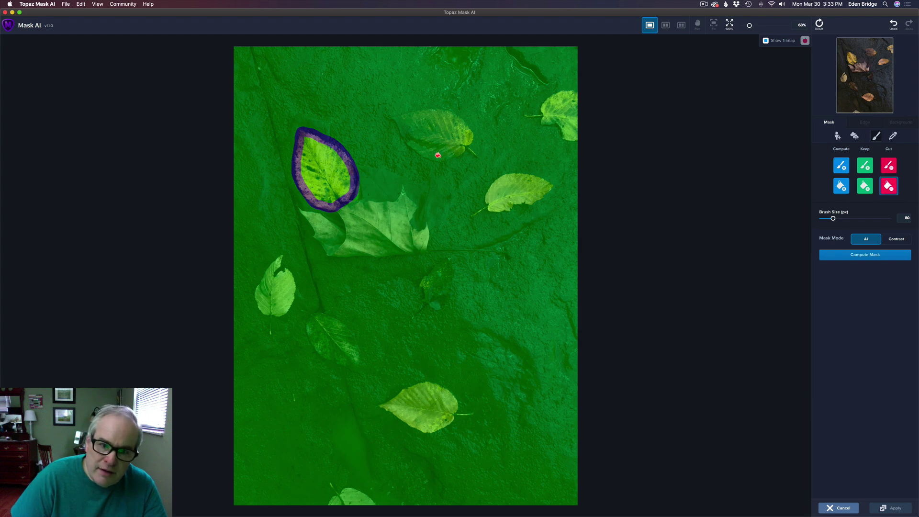
left_click(416, 162)
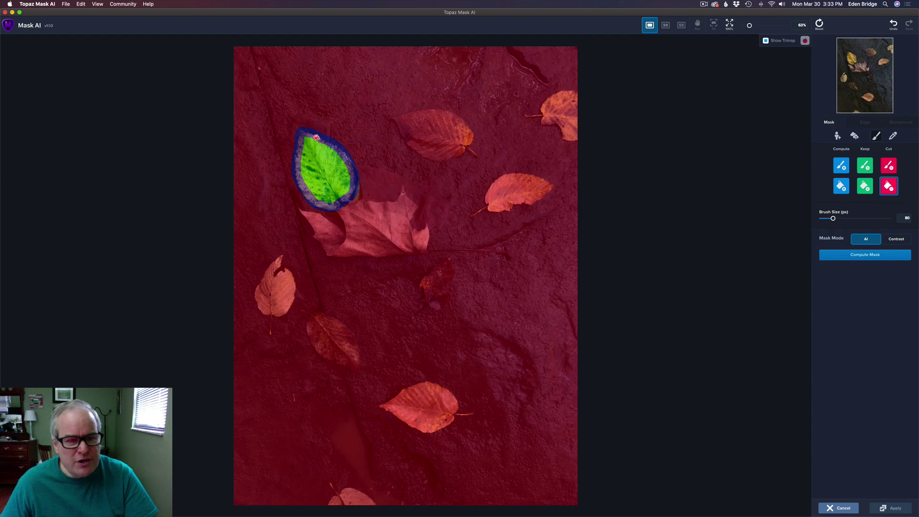
left_click(869, 256)
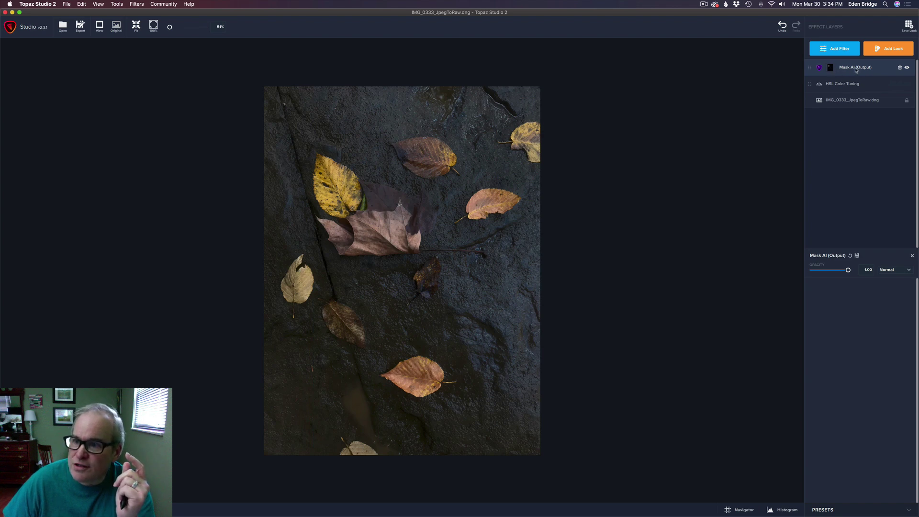
- Set the Overall Saturation of the HSL Color Tuning layer to 0.83 to intensify the yellow leaf
left_click_drag(831, 69, 849, 108)
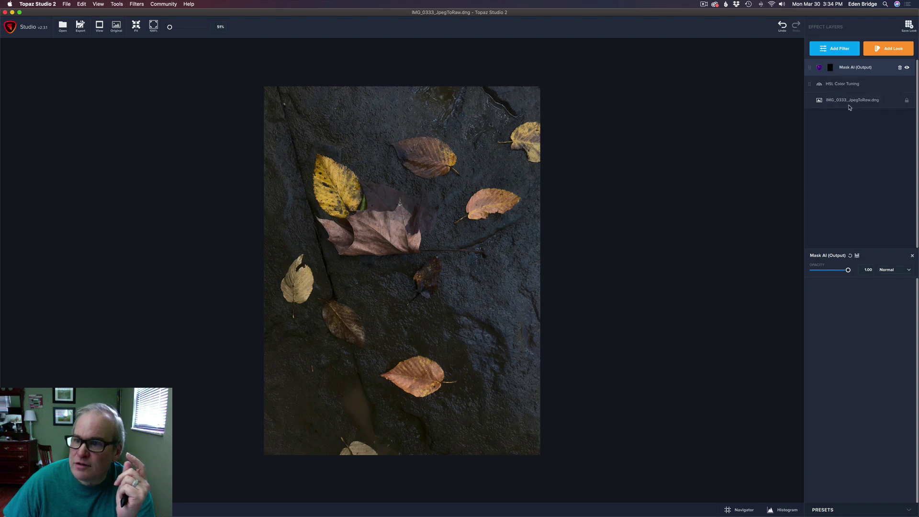
left_click(846, 87)
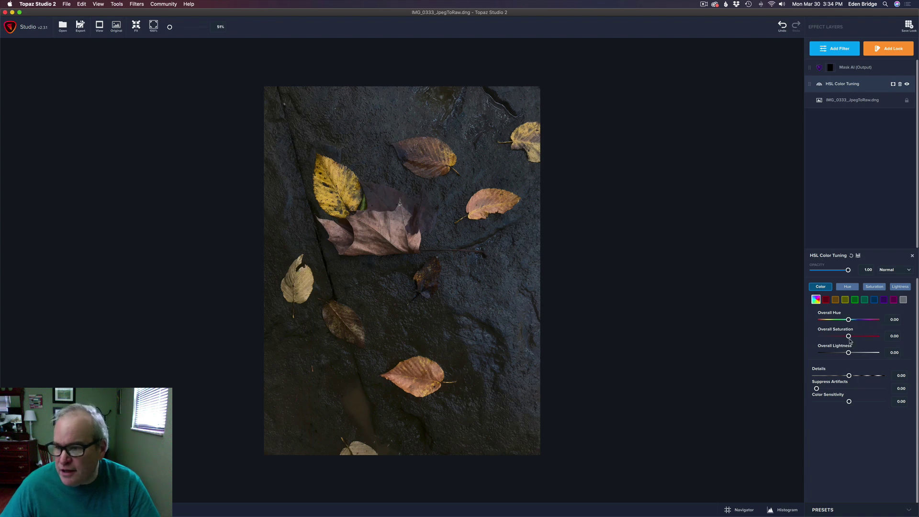
left_click_drag(849, 337, 867, 336)
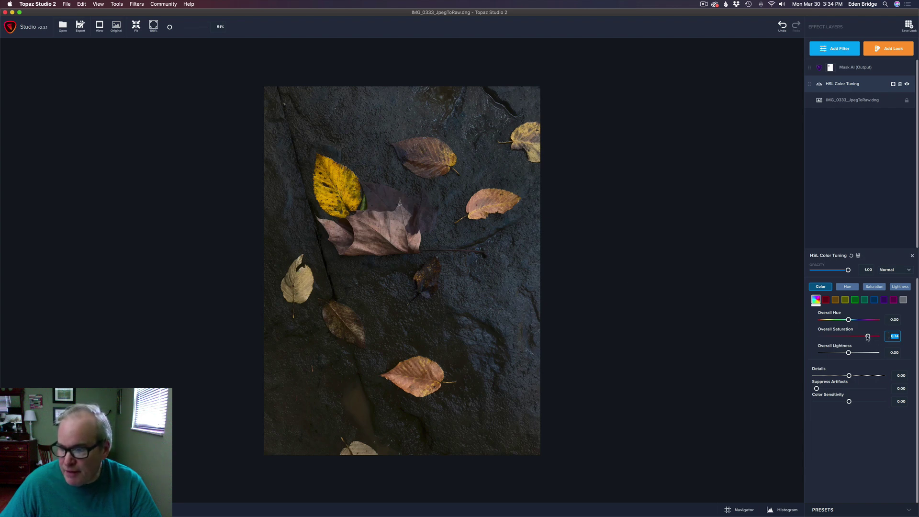
left_click_drag(868, 337, 871, 337)
scroll(341, 191, "up", 5)
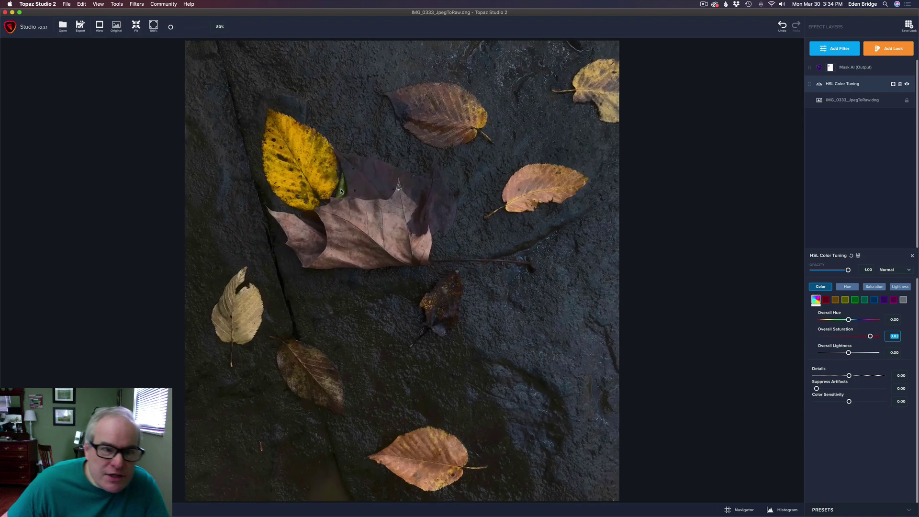
scroll(341, 192, "up", 1)
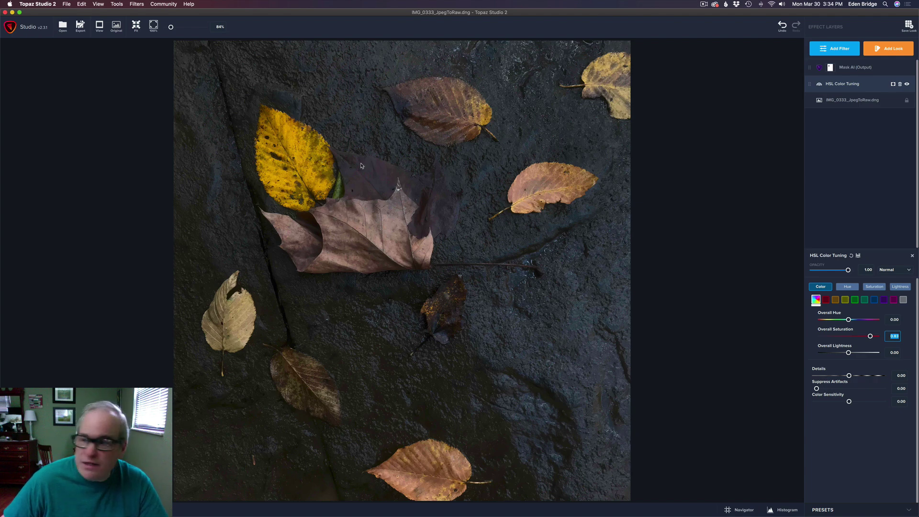
- Add a Precision Detail filter and move it directly below the Mask AI output layer
left_click(844, 48)
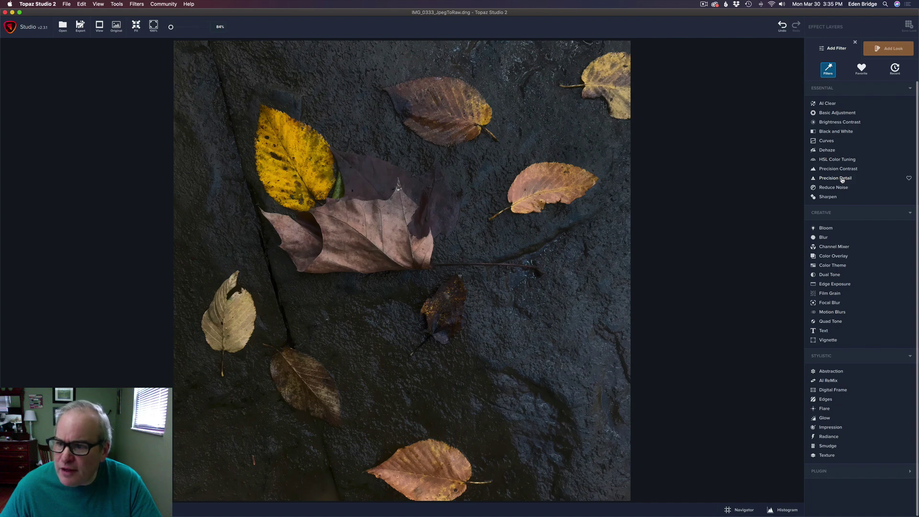
left_click(843, 180)
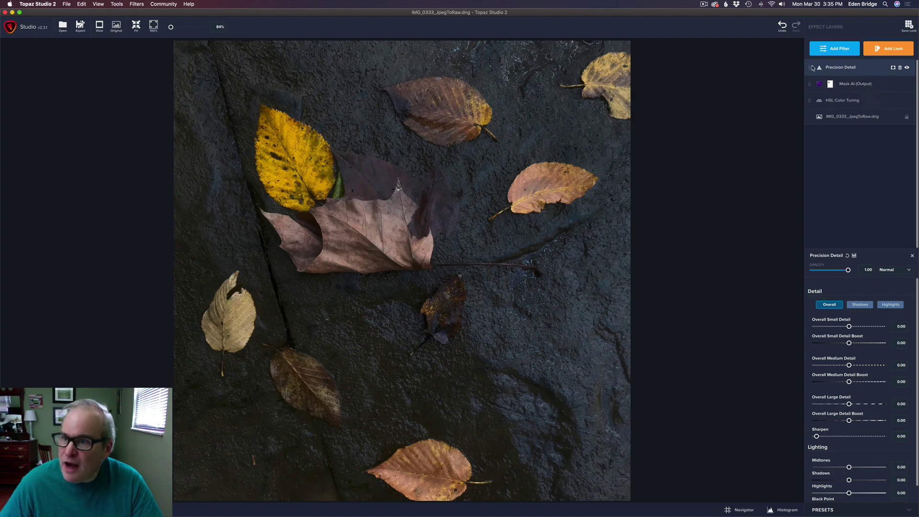
left_click_drag(810, 67, 817, 87)
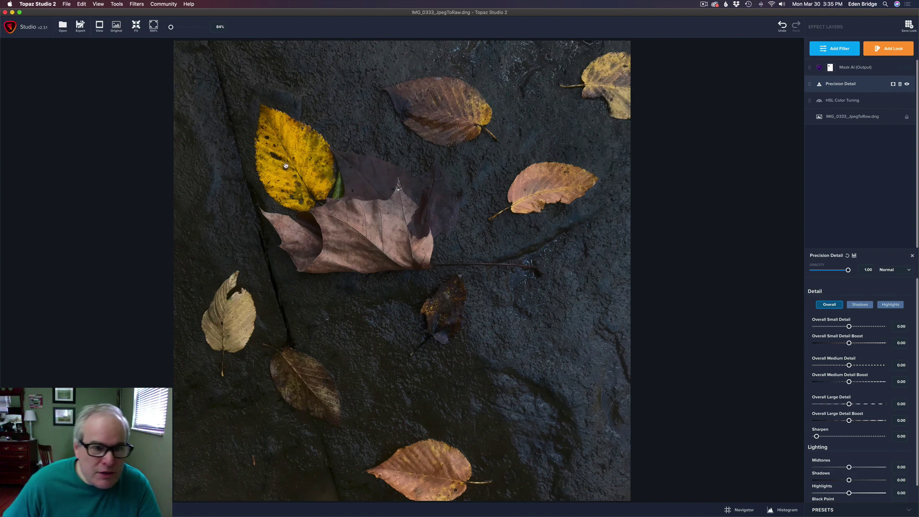
- Set Overall Medium Detail to 0.50 and Overall Small Detail to 0.32 on the Precision Detail layer
scroll(276, 164, "up", 3)
scroll(277, 164, "up", 1)
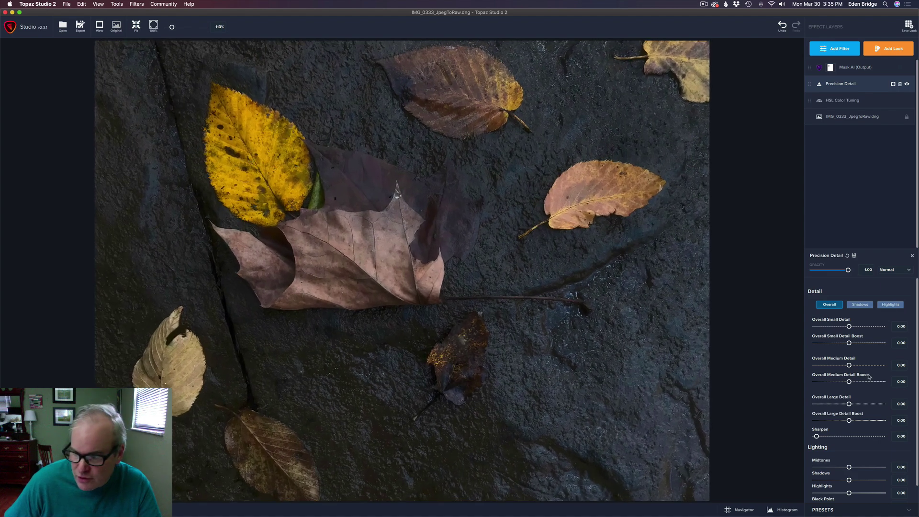
mouse_move(850, 365)
left_mouse_down()
mouse_move(878, 367)
mouse_move(866, 367)
left_mouse_up()
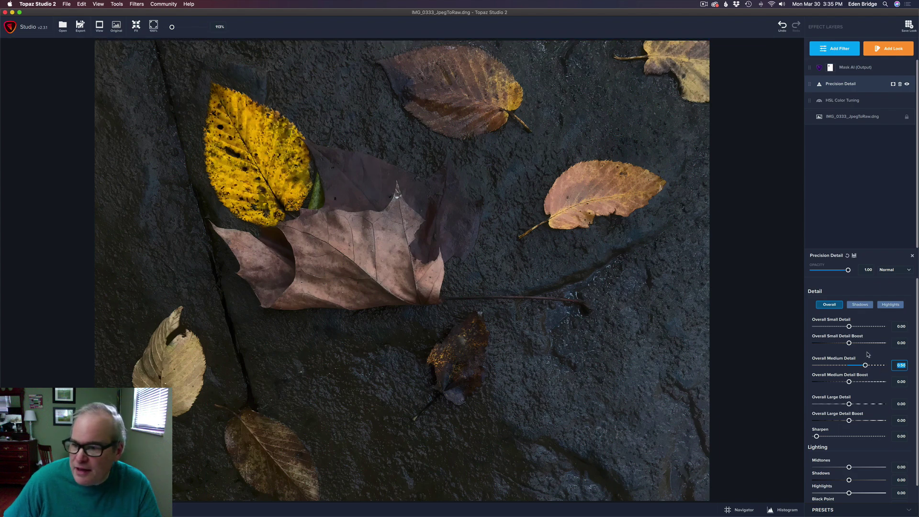
left_click_drag(850, 327, 860, 328)
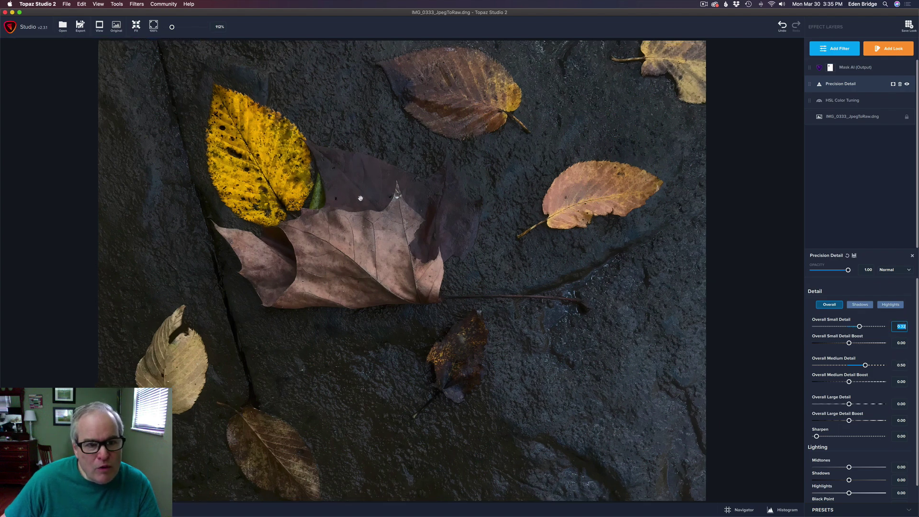
- Compare the whole edited photo with the original
scroll(361, 198, "down", 8)
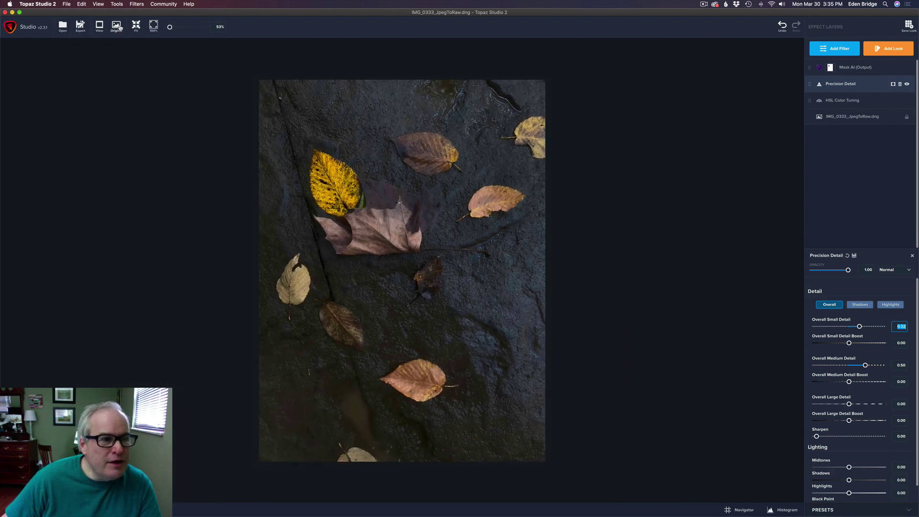
left_click(117, 26)
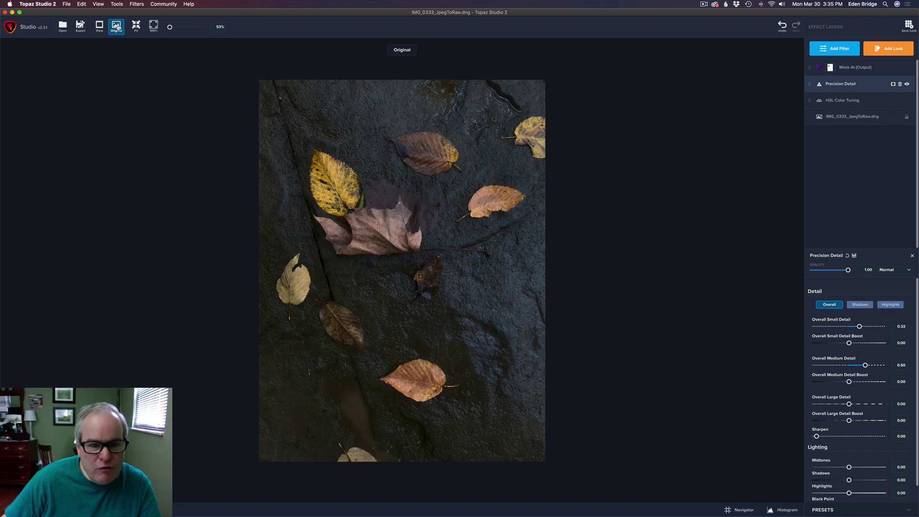
left_click(116, 26)
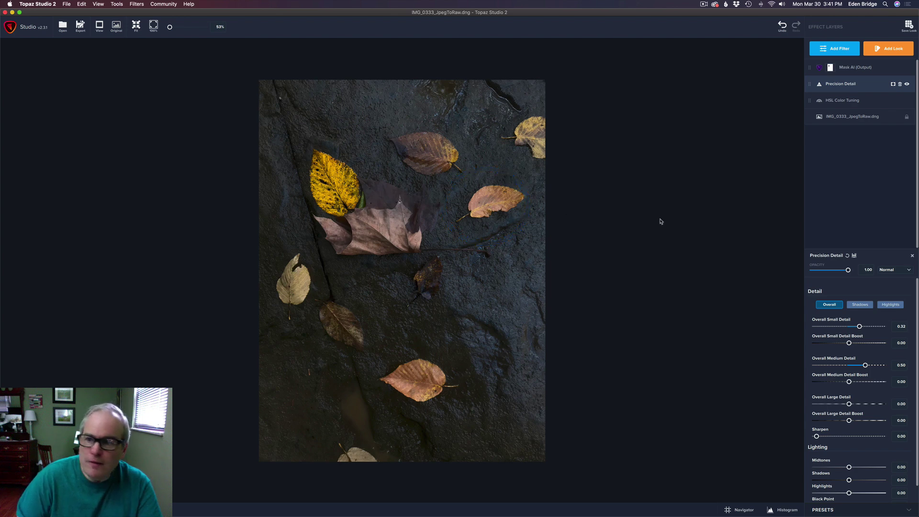
- Add a second Precision Detail layer at the top of the stack and open the photo in Mask AI
left_click(835, 48)
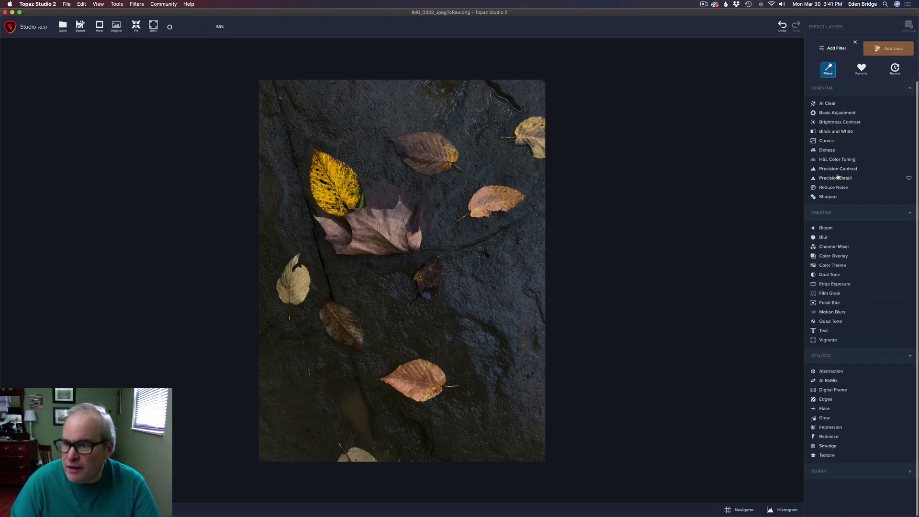
left_click(835, 178)
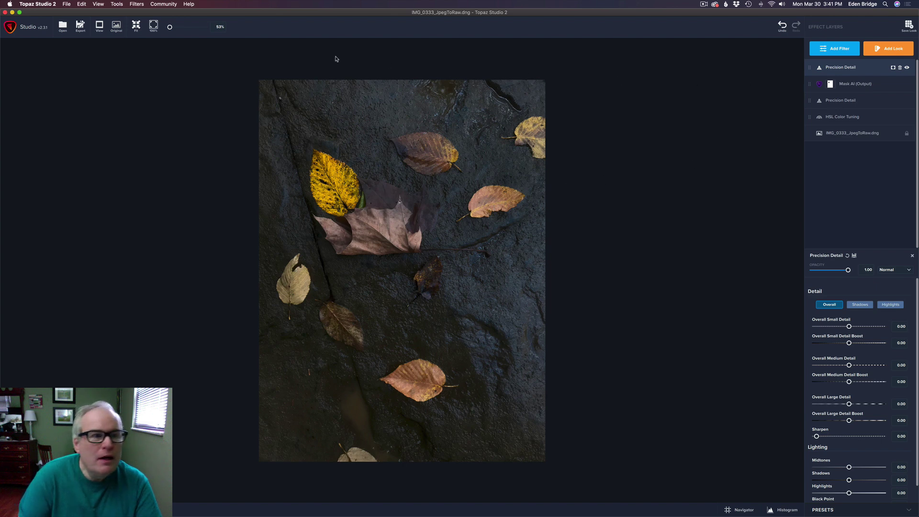
left_click(139, 5)
mouse_move(145, 46)
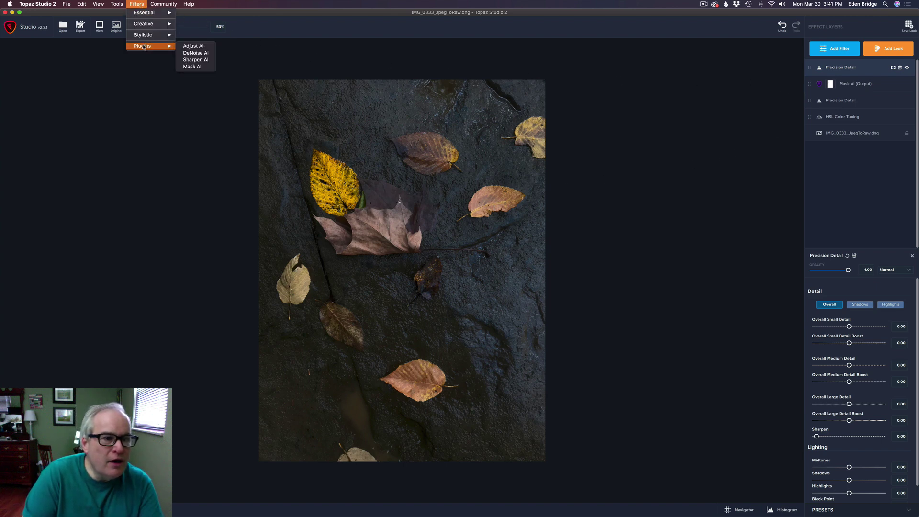
left_click(191, 67)
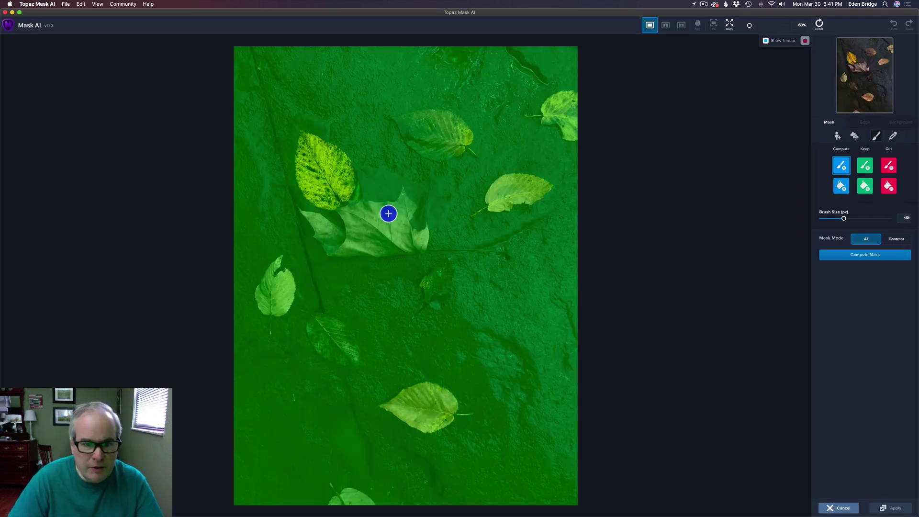
- Outline the brown maple leaf and the orange leaf beside it with the Compute brush at a size of 70 px
key("bracketleft")
key("bracketleft")
key("bracketleft")
key("bracketleft")
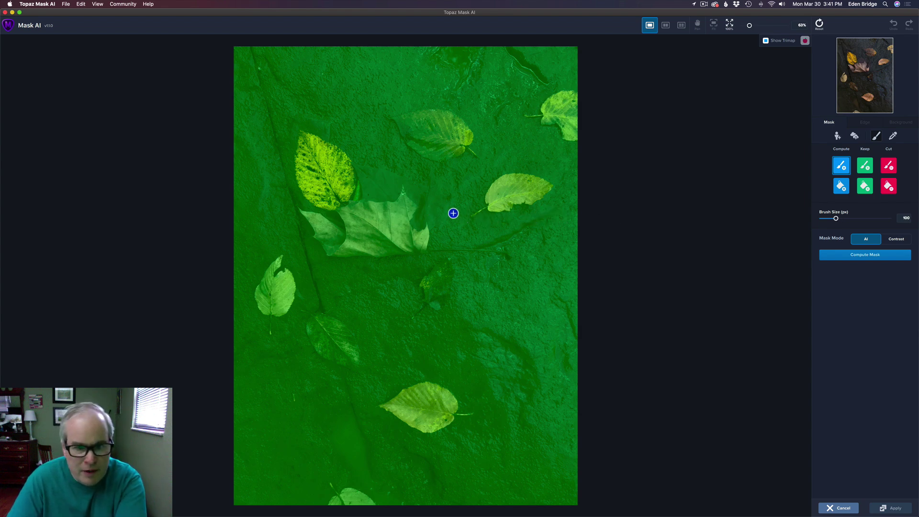
key("bracketleft")
key("bracketleft")
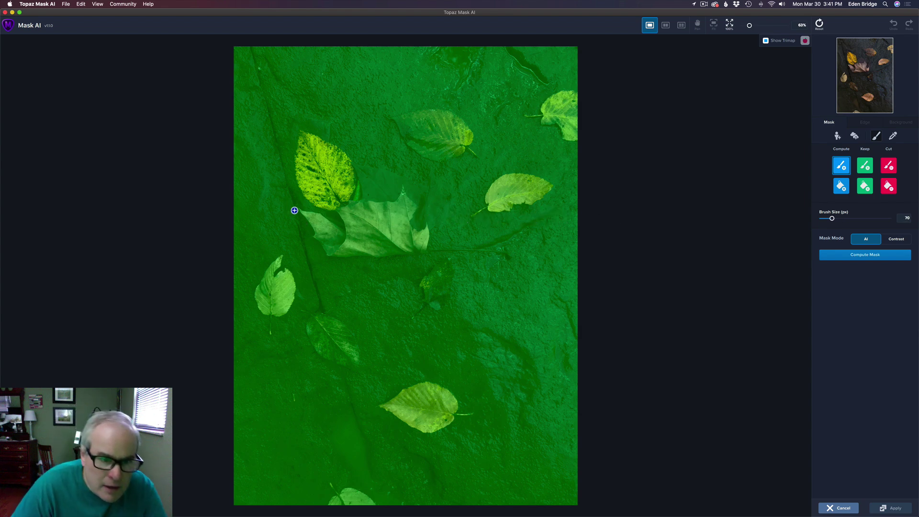
mouse_move(297, 209)
left_mouse_down()
mouse_move(333, 256)
mouse_move(404, 255)
mouse_move(427, 240)
mouse_move(428, 225)
mouse_move(409, 222)
mouse_move(418, 206)
mouse_move(402, 188)
mouse_move(398, 200)
mouse_move(336, 210)
mouse_move(346, 230)
mouse_move(294, 209)
left_mouse_up()
mouse_move(498, 181)
left_mouse_down()
mouse_move(474, 214)
mouse_move(549, 191)
mouse_move(547, 180)
mouse_move(520, 173)
mouse_move(493, 182)
left_mouse_up()
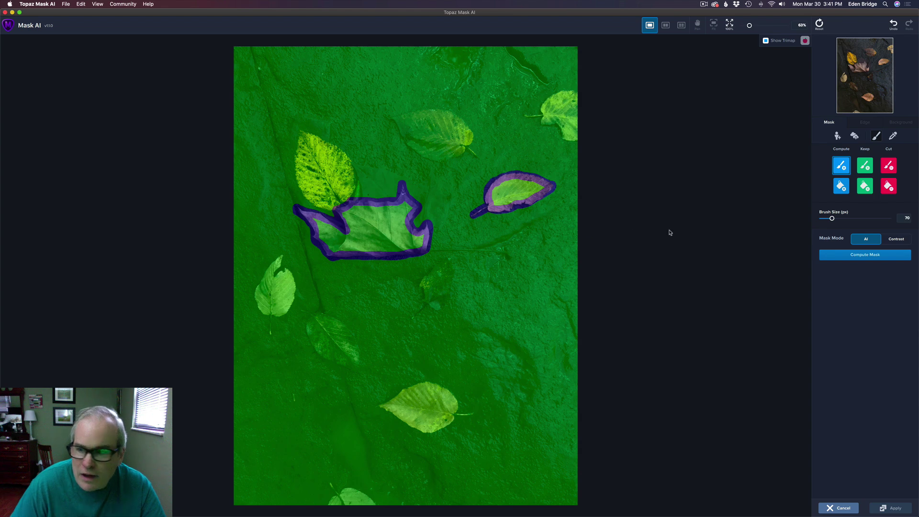
- Fill the area outside the two leaf outlines as Cut and compute their mask in AI mode
left_click(891, 186)
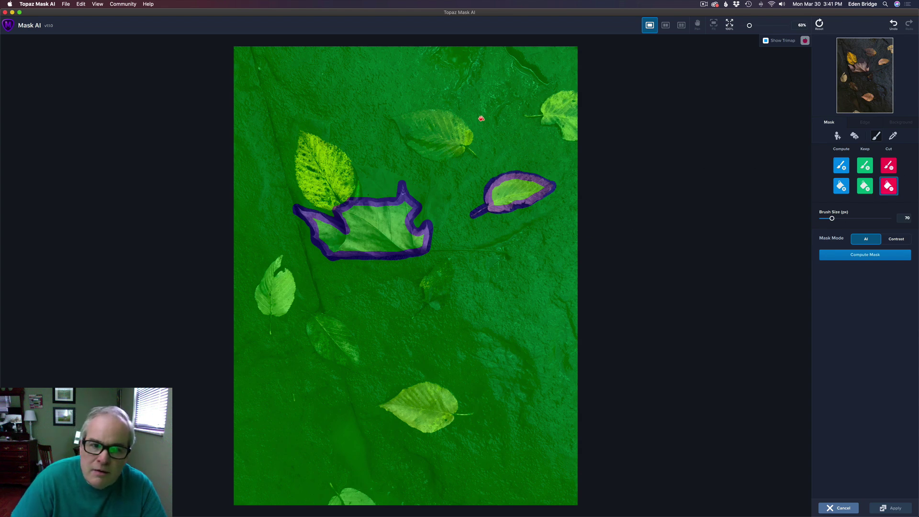
left_click(461, 119)
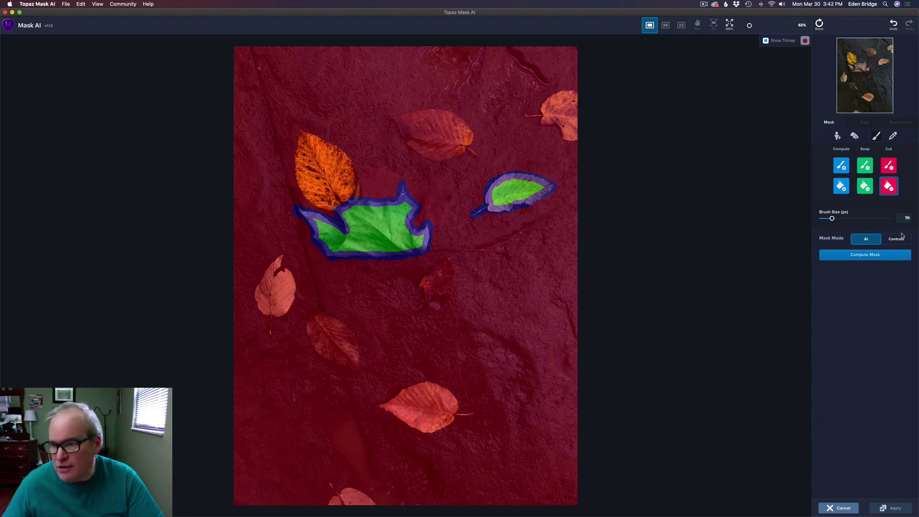
left_click(871, 256)
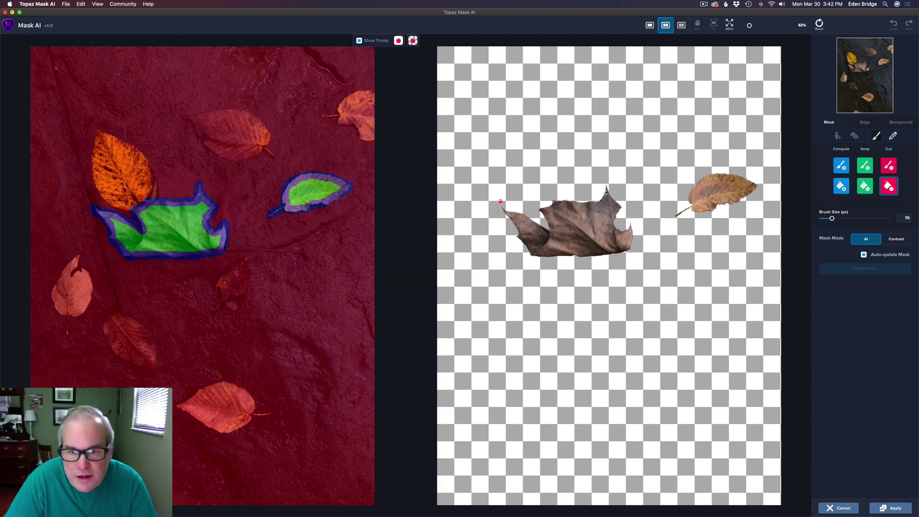
- Clean the mask beside the maple leaf's pointed stem-side tip with the Cut brush, apply it, and invert the resulting mask
left_click(888, 166)
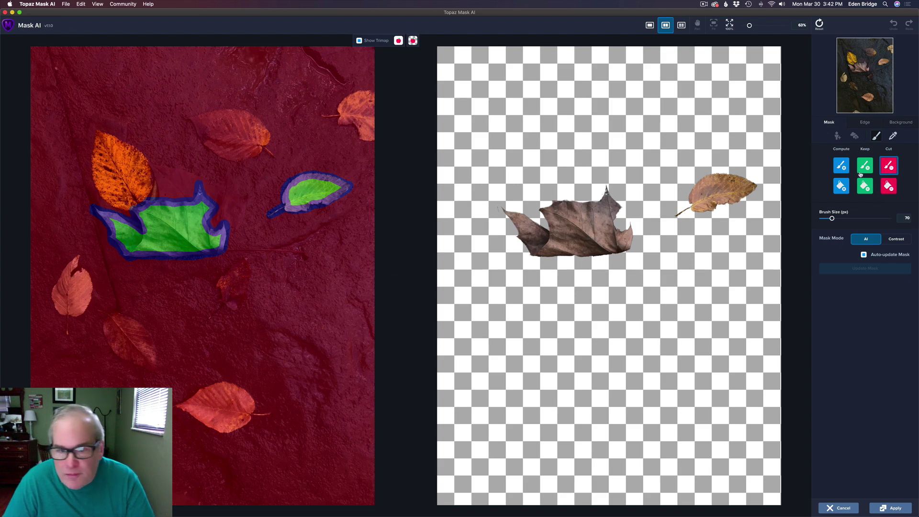
left_click(495, 206)
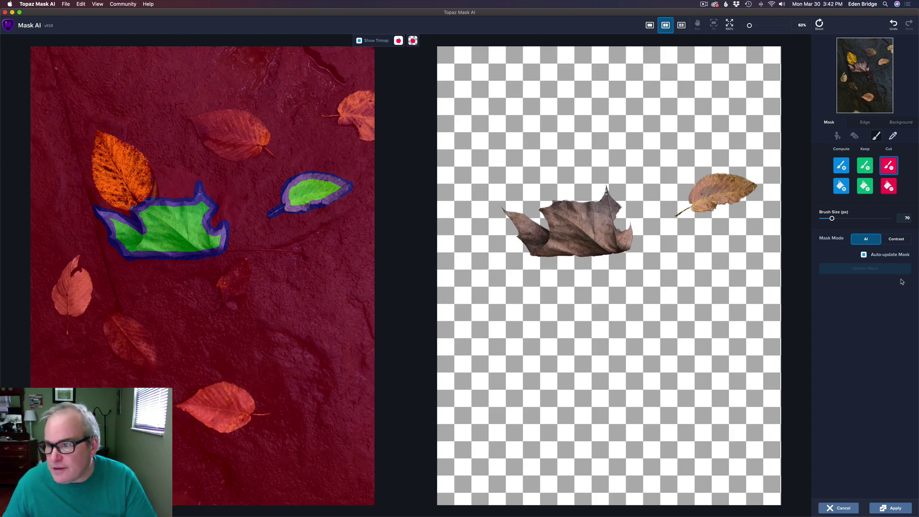
left_click(892, 509)
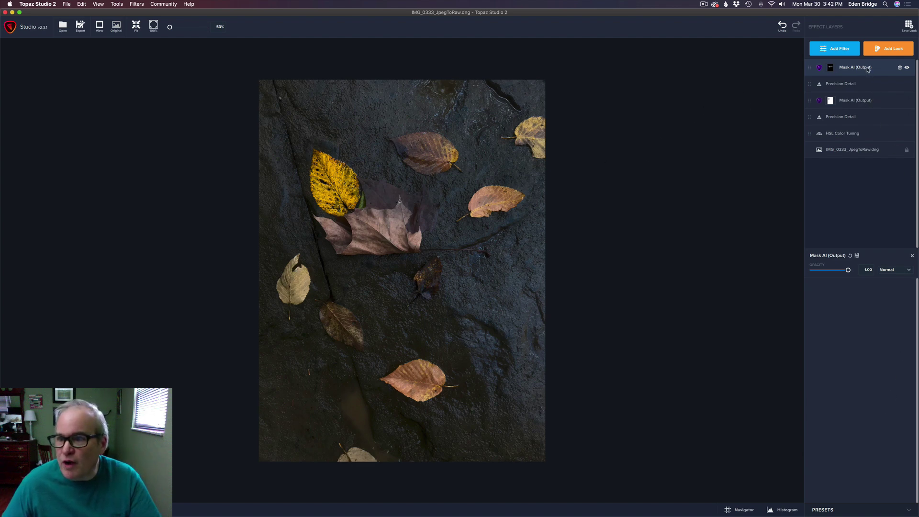
right_click(831, 70)
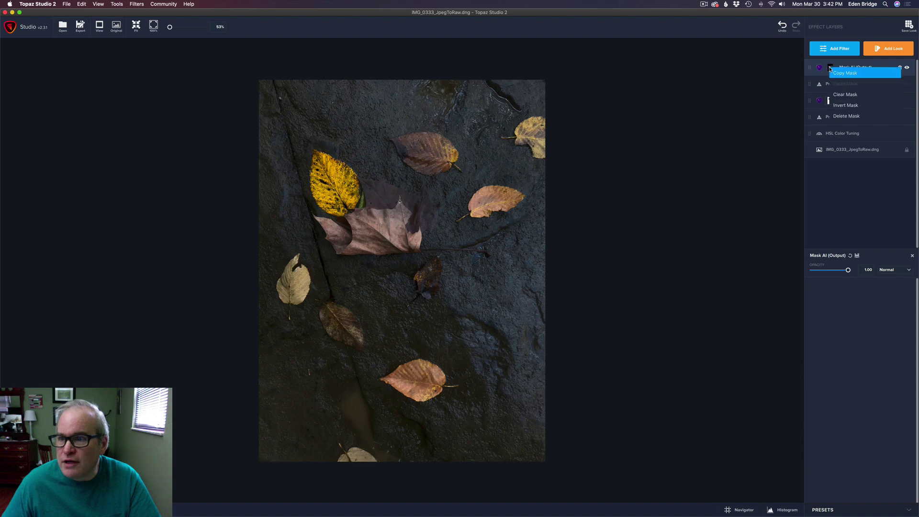
left_click(847, 105)
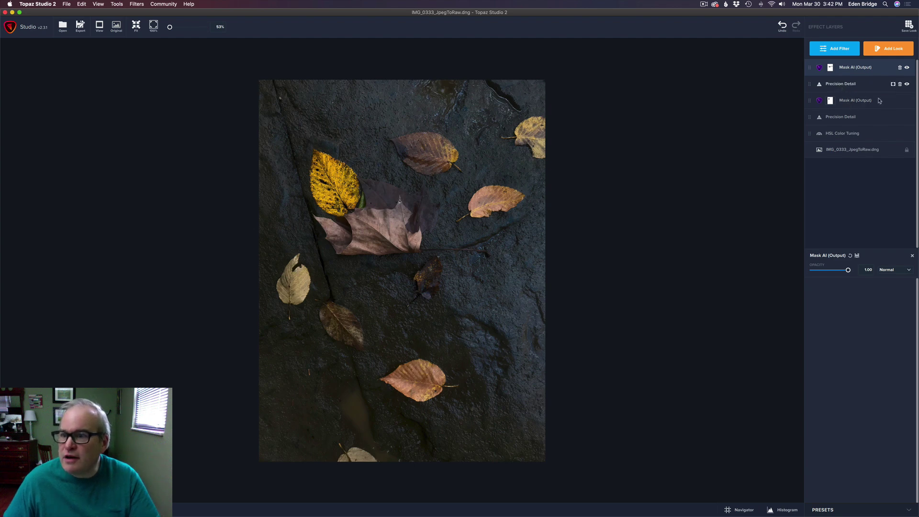
- In the upper Precision Detail layer, set Overall Medium Detail to 0.41 and Overall Small Detail to about 0.3
left_click(846, 85)
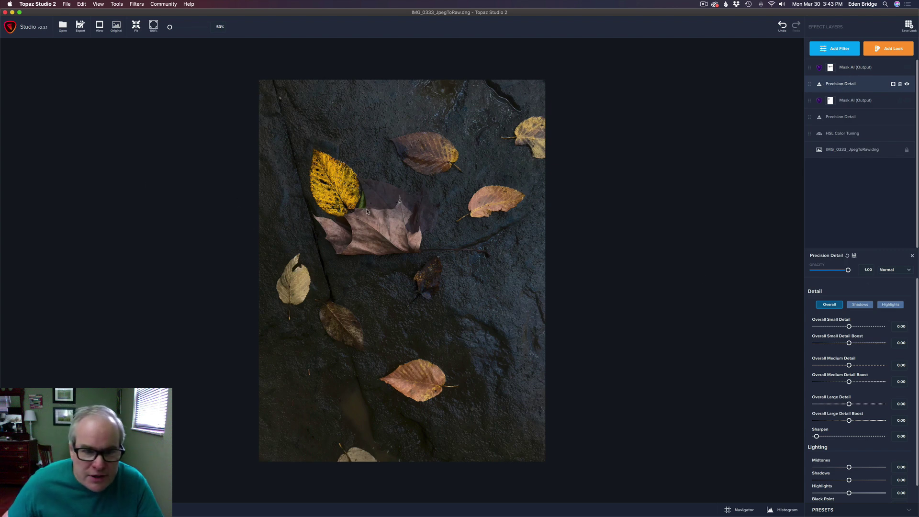
scroll(367, 211, "up", 5)
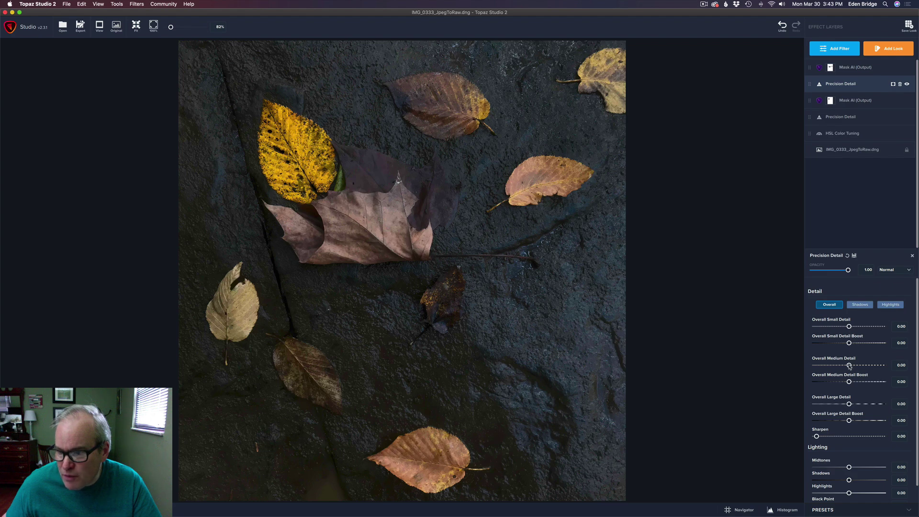
mouse_move(850, 366)
left_mouse_down()
mouse_move(872, 366)
mouse_move(863, 366)
left_mouse_up()
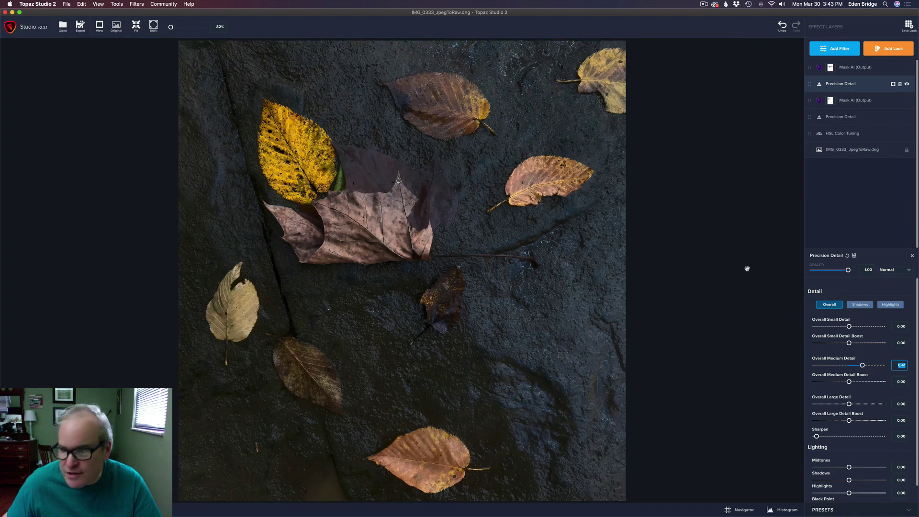
left_click_drag(851, 328, 860, 328)
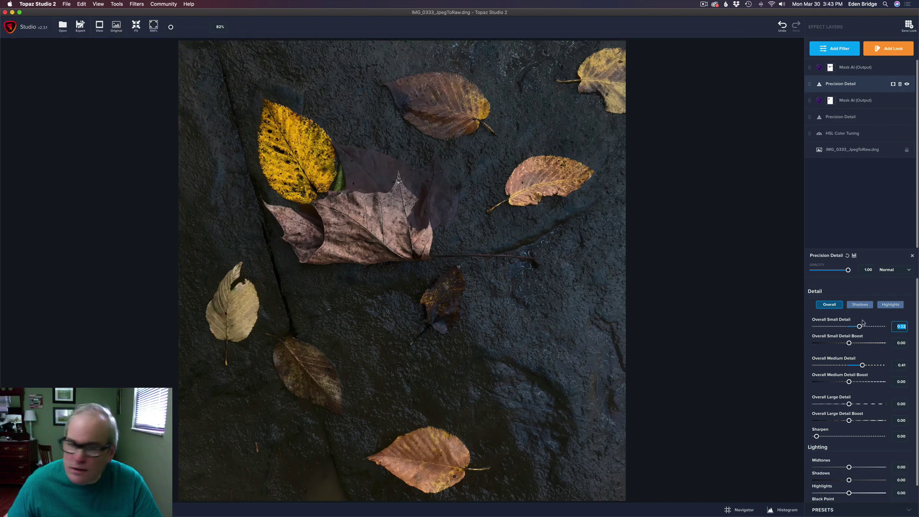
- Add an HSL Color Tuning layer directly beneath the top Mask AI layer and set its Overall Saturation to 0.25
left_click(836, 49)
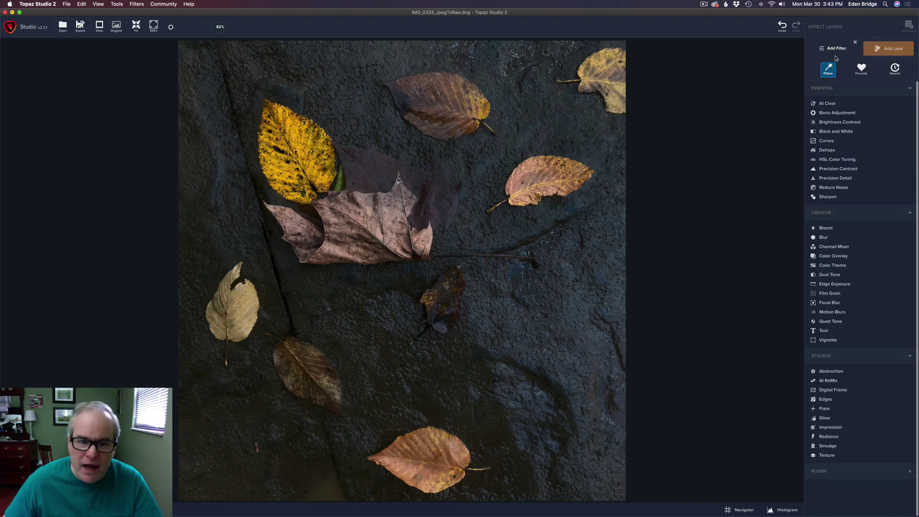
left_click(836, 160)
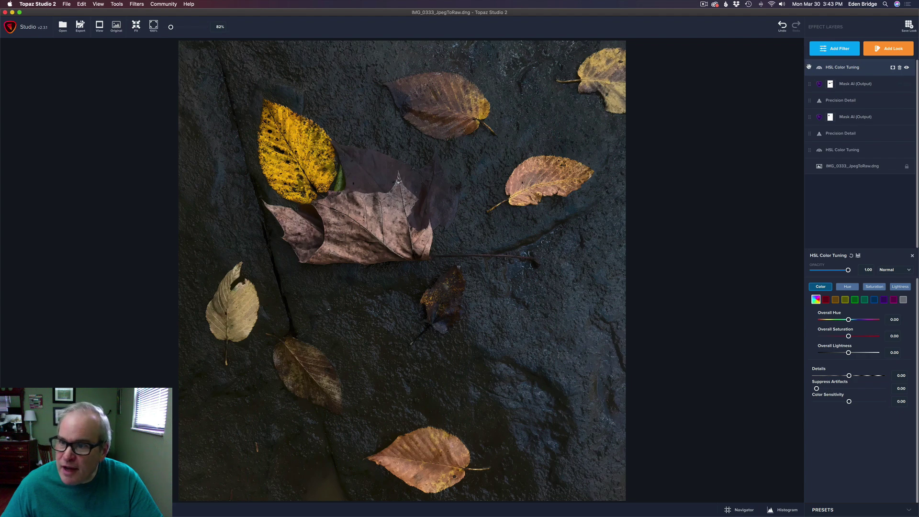
left_click_drag(809, 67, 809, 84)
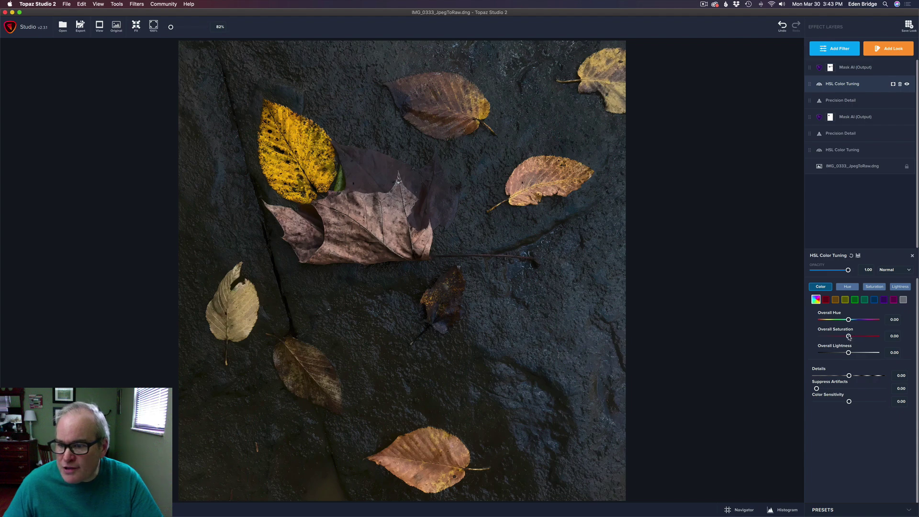
left_click_drag(849, 337, 856, 336)
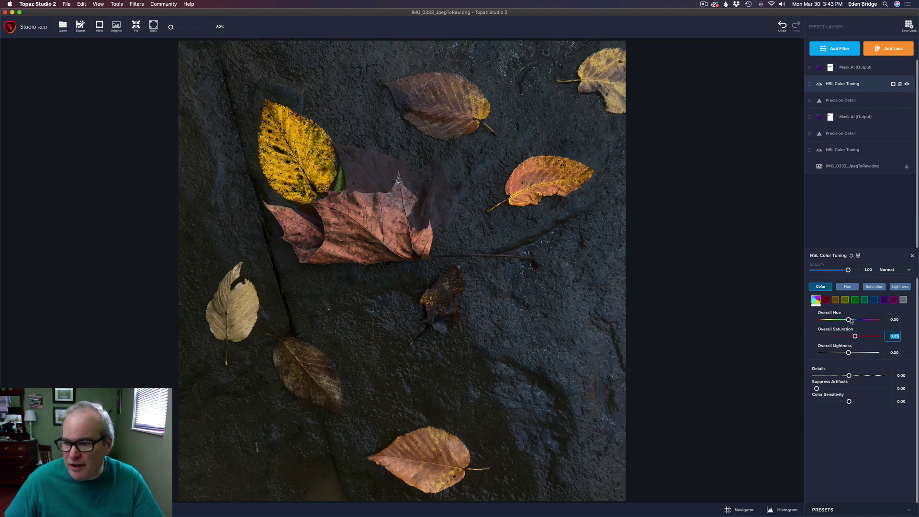
mouse_move(849, 320)
left_mouse_down()
mouse_move(860, 320)
mouse_move(838, 319)
left_mouse_up()
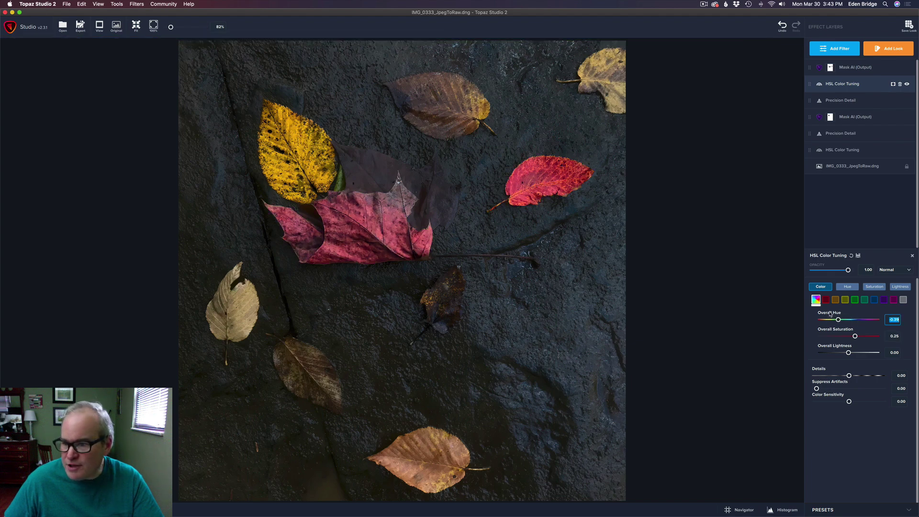
double_click(830, 314)
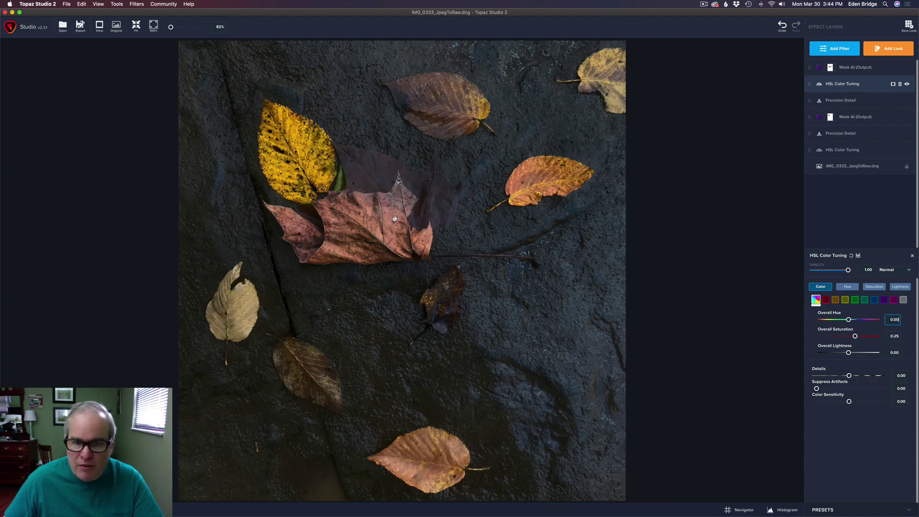
- Compare the full photo, including the recolored maple leaf and orange leaf, with the original
key("super+minus")
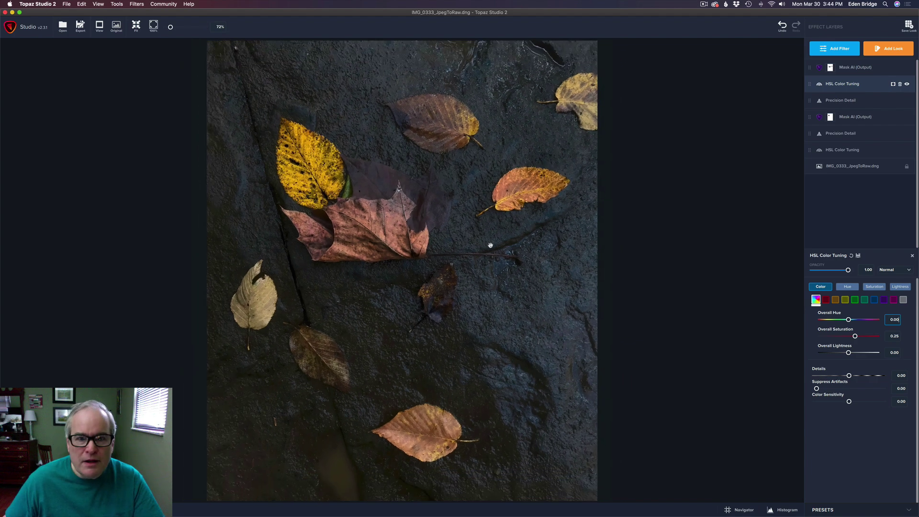
left_click(119, 27)
left_click(118, 28)
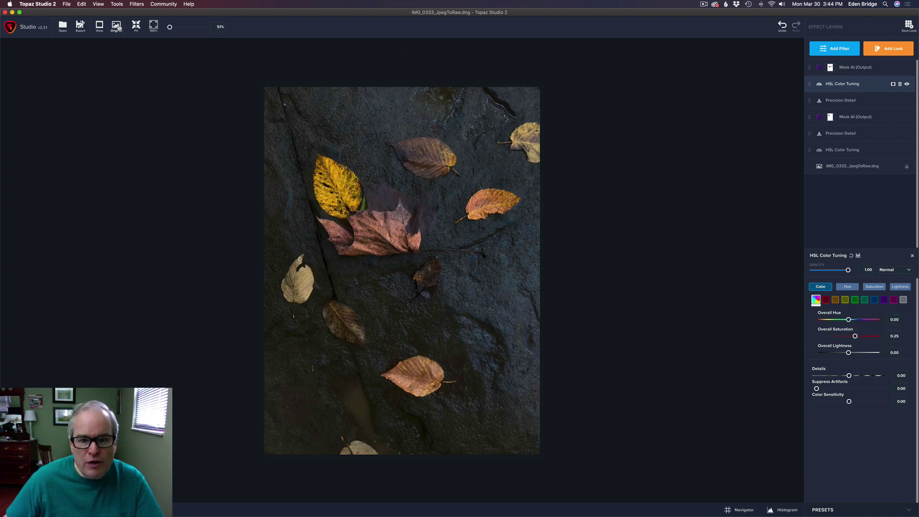
left_click(118, 28)
left_click(119, 27)
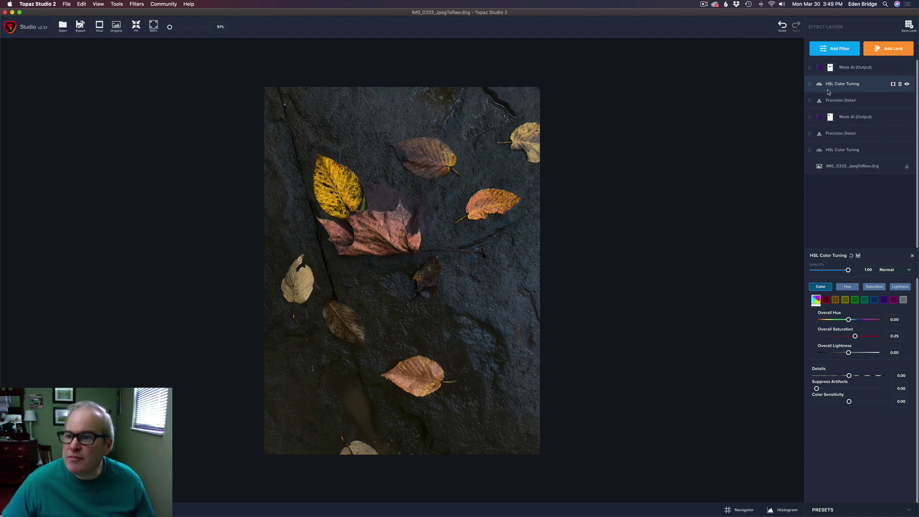
- Add a Precision Contrast layer at the top of the stack and open the photo in Mask AI
left_click(840, 50)
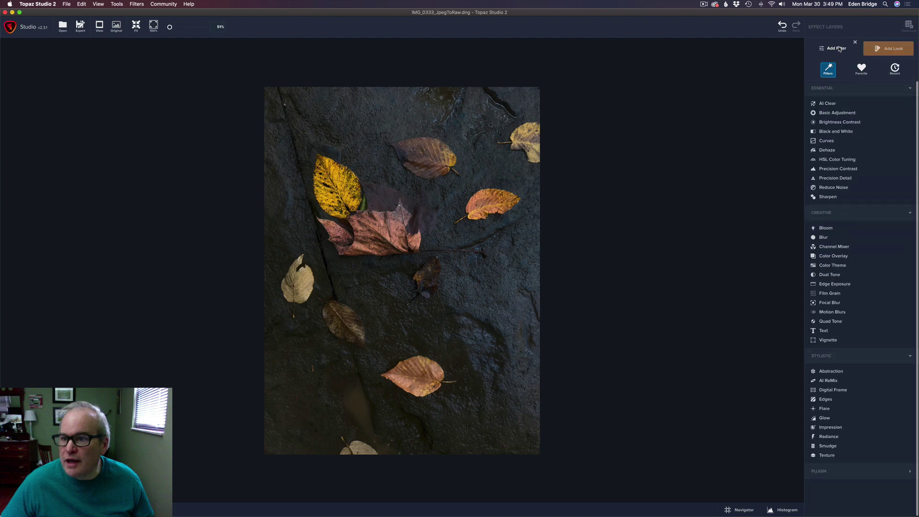
left_click(845, 171)
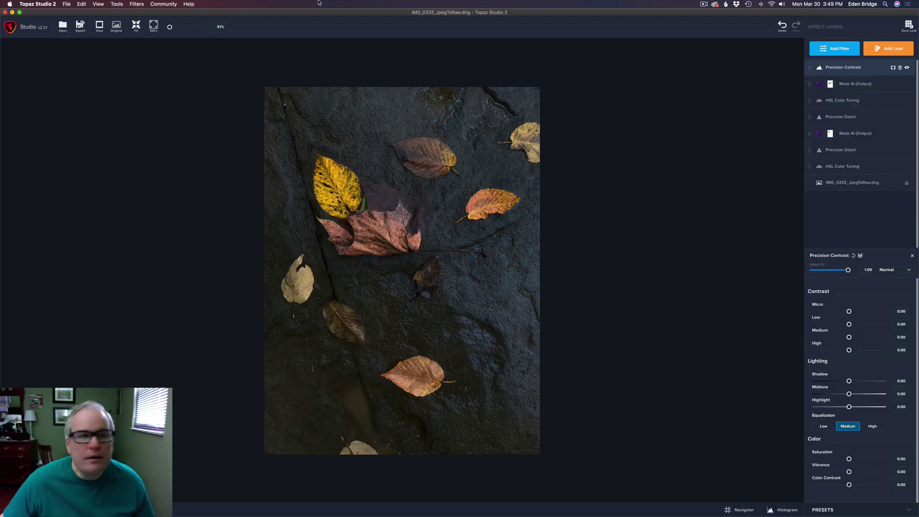
left_click(137, 5)
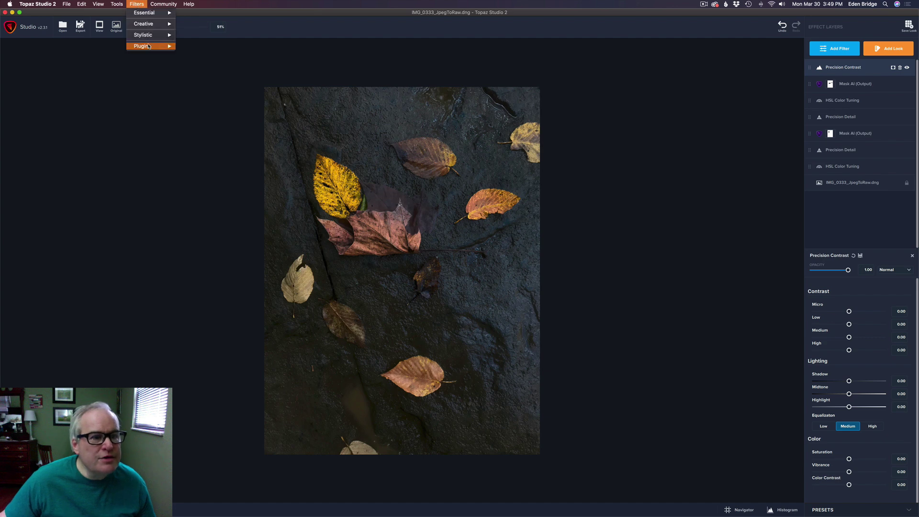
mouse_move(150, 46)
left_click(208, 67)
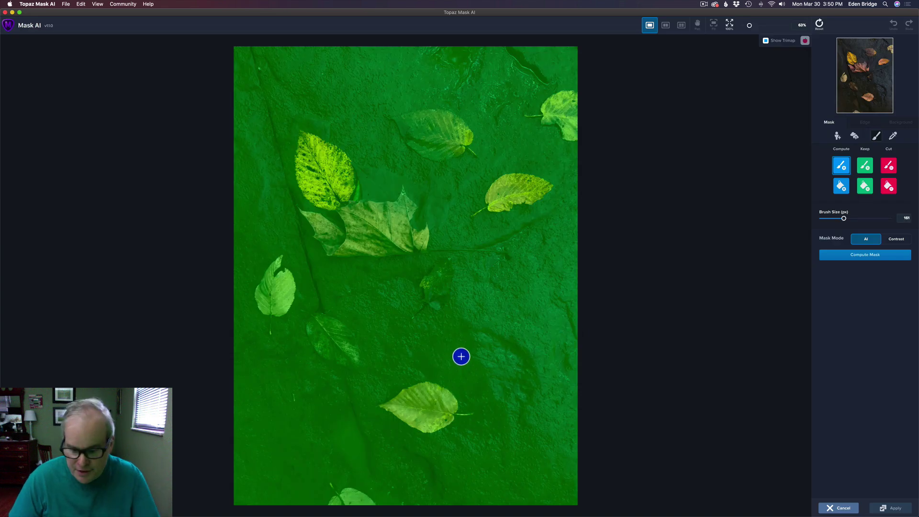
- Outline the orange leaf near the photo's bottom and the yellow leaf at its right edge with the Compute brush at 70 px
key("bracketright")
key("bracketright")
key("bracketright")
key("bracketright")
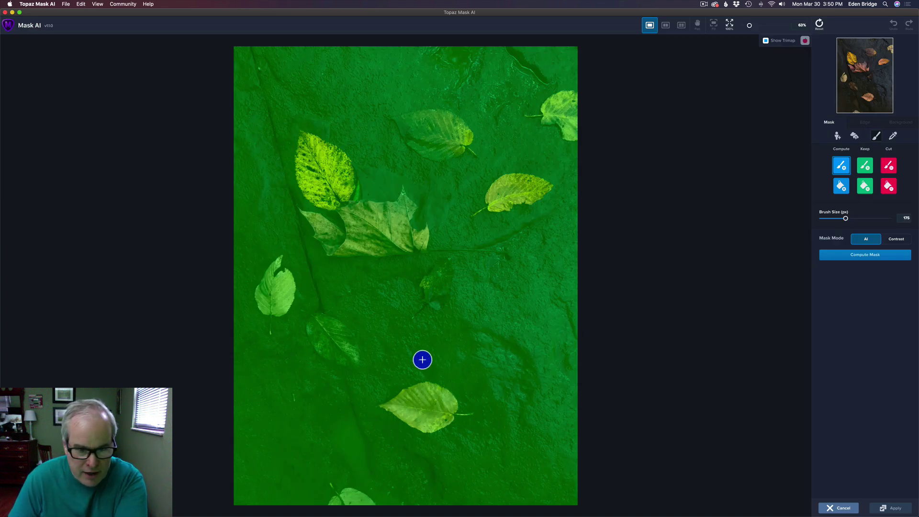
key("bracketleft")
key("bracketleft")
key("bracketleft")
key("bracketleft")
key("bracketleft")
key("bracketleft")
key("bracketleft")
key("bracketleft")
key("bracketleft")
key("bracketleft")
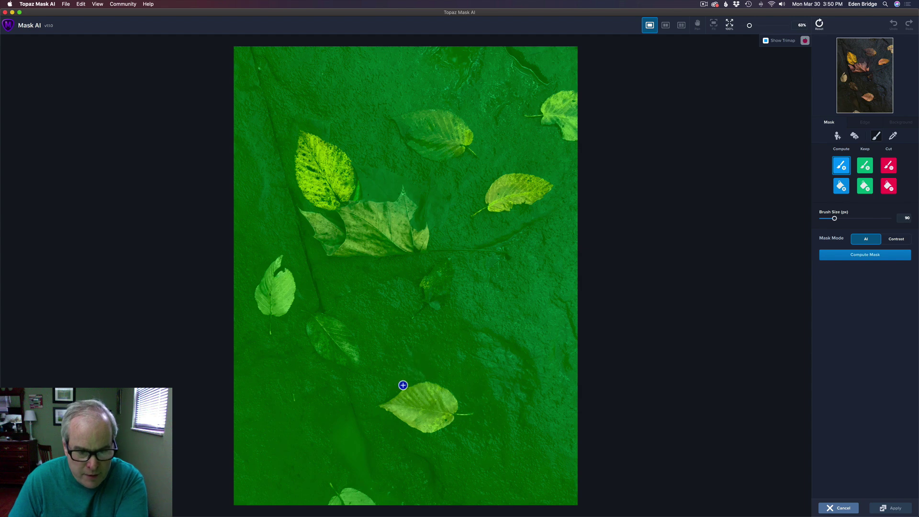
mouse_move(403, 388)
left_mouse_down()
mouse_move(379, 405)
mouse_move(424, 432)
mouse_move(473, 415)
mouse_move(454, 414)
mouse_move(442, 387)
mouse_move(399, 390)
left_mouse_up()
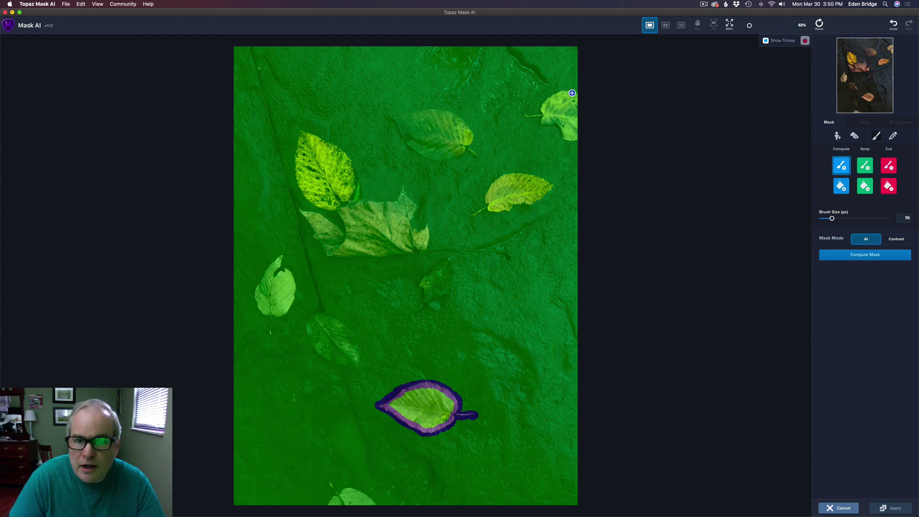
mouse_move(572, 91)
left_mouse_down()
mouse_move(527, 116)
mouse_move(585, 143)
left_mouse_up()
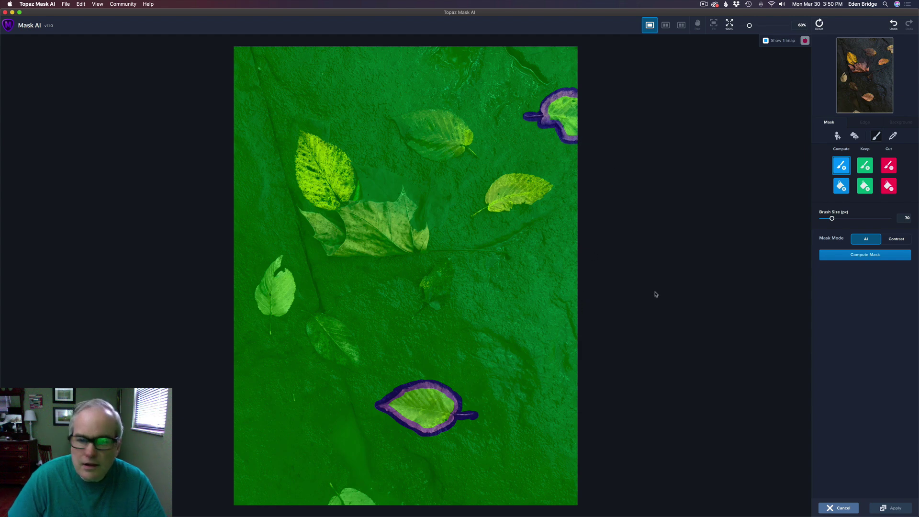
- Fill the area outside the bottom and right-edge leaf outlines as Cut and compute the mask in AI mode
left_click(888, 185)
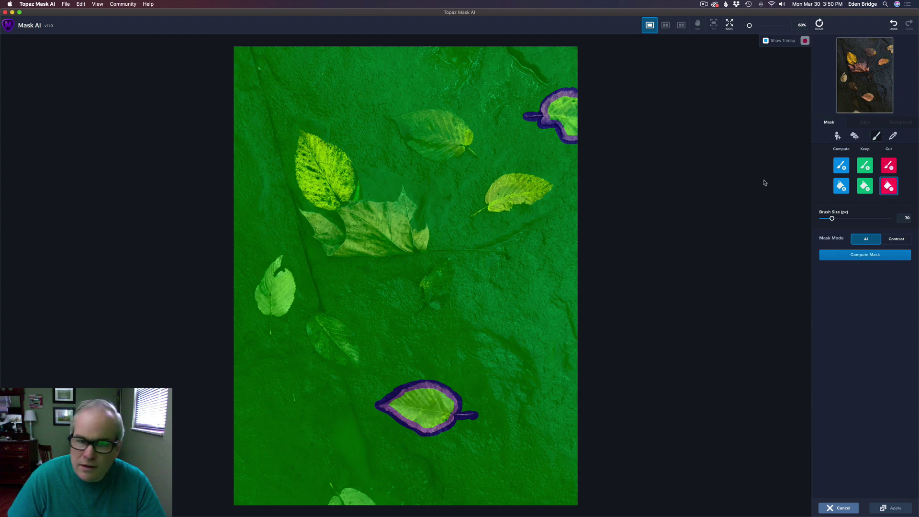
left_click(417, 159)
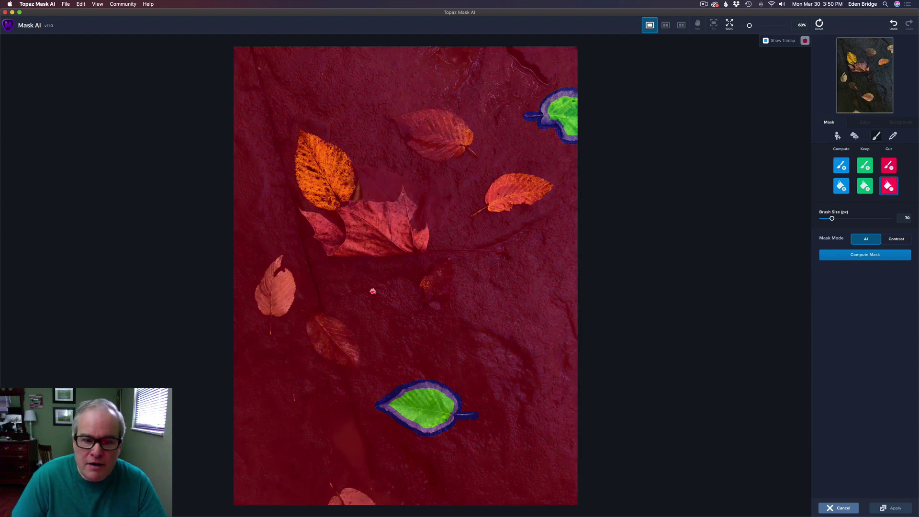
left_click(869, 257)
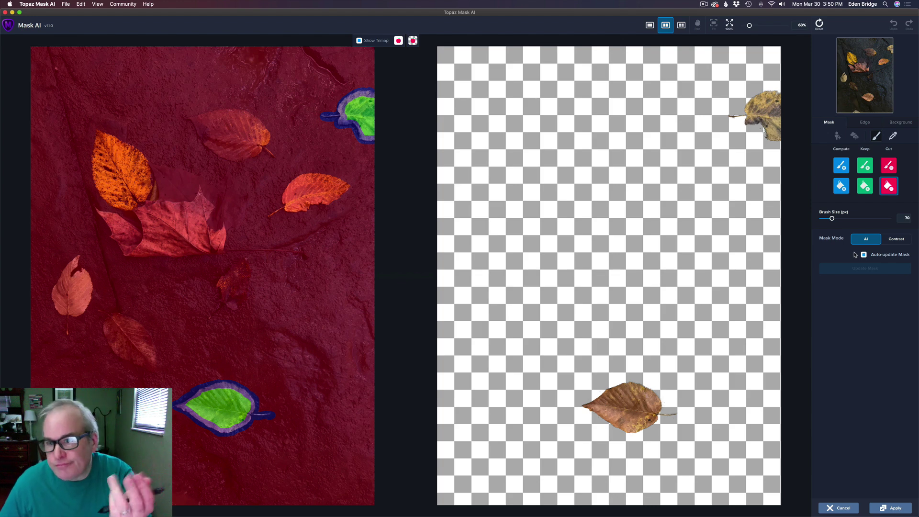
- Apply the computed mask for the bottom and right-edge leaves and invert it in the layer stack
left_click(897, 508)
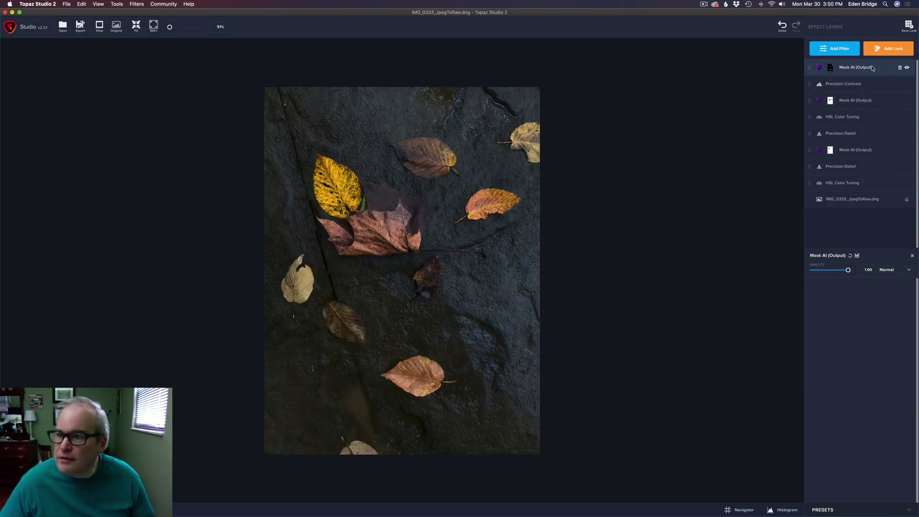
right_click(832, 70)
left_click(844, 74)
right_click(854, 102)
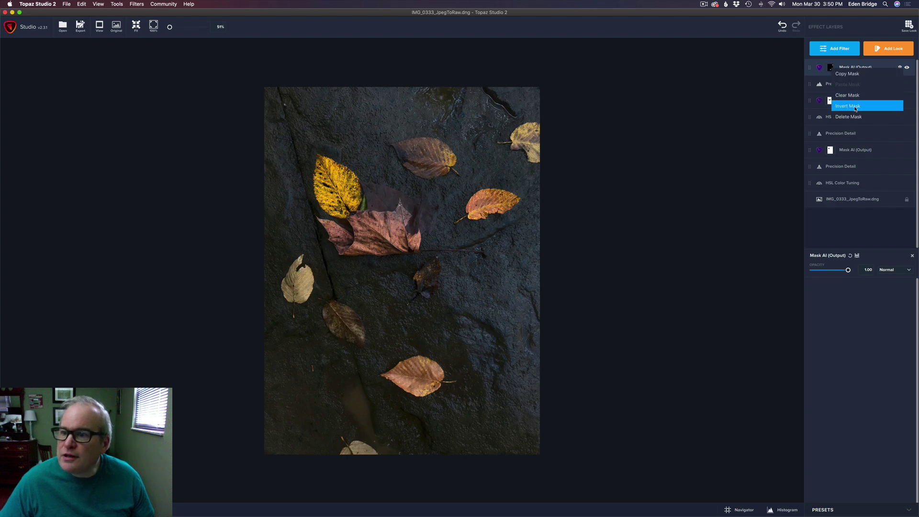
left_click(856, 109)
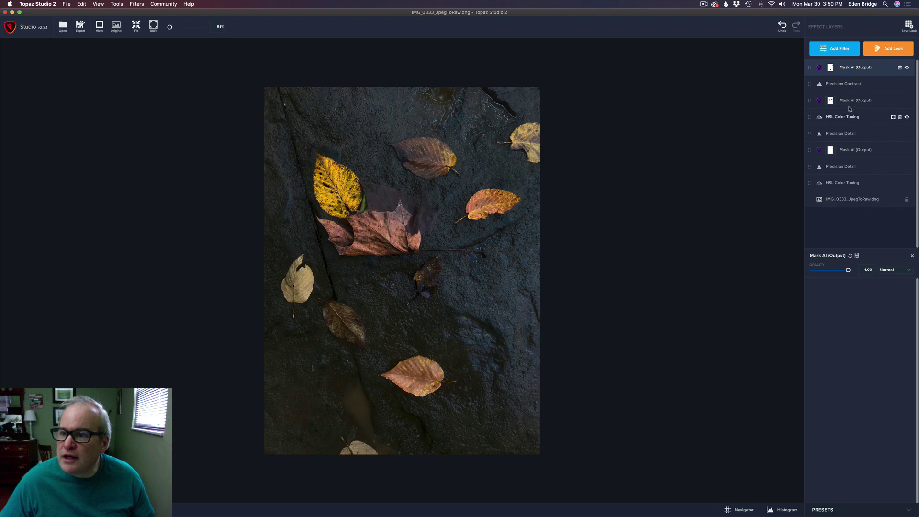
- In the Precision Contrast layer, set Low contrast to 0.83 and Micro contrast to 0.34
left_click(840, 85)
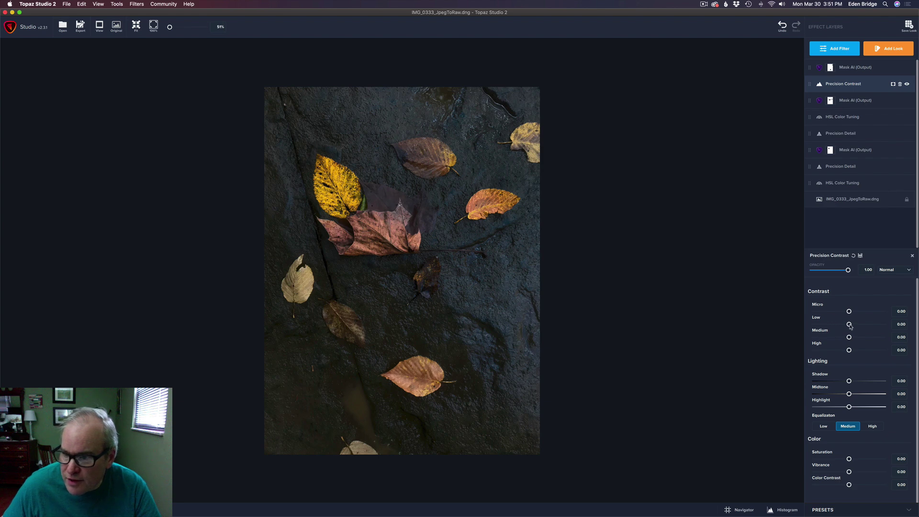
left_click_drag(849, 325, 877, 329)
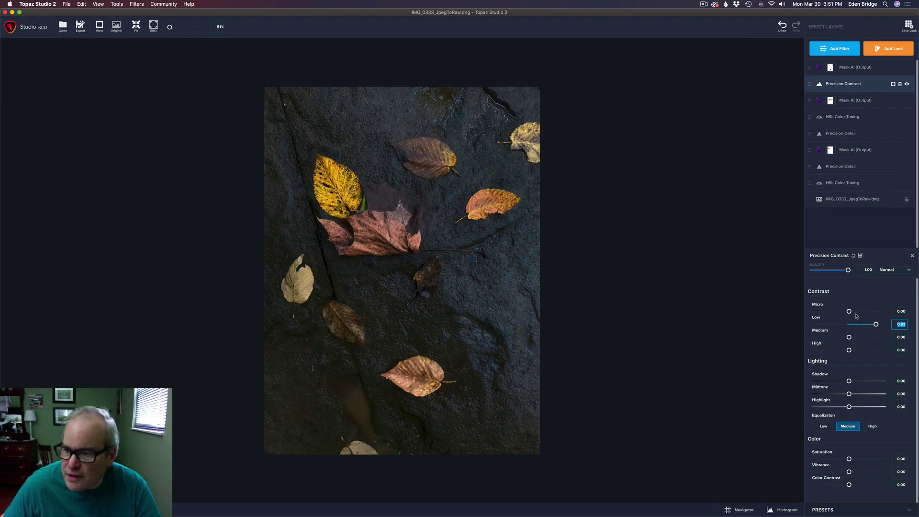
scroll(672, 223, "up", 4)
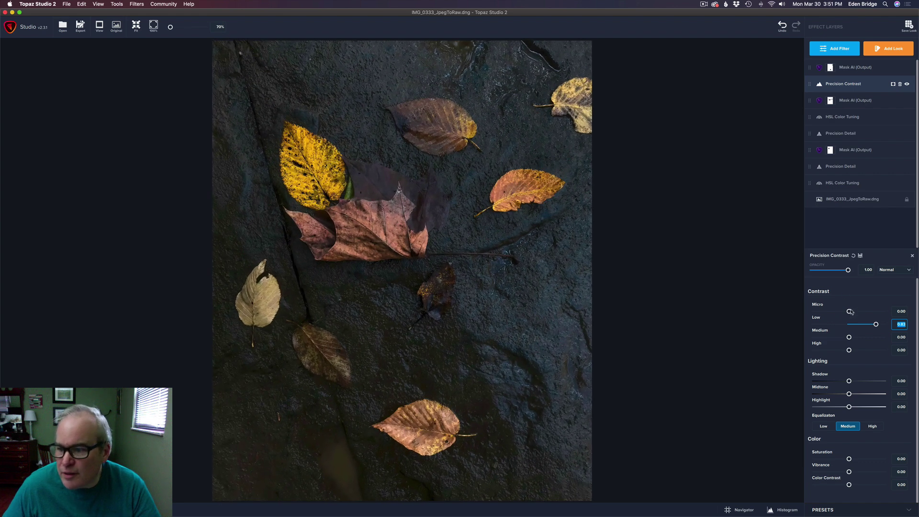
mouse_move(850, 311)
left_mouse_down()
mouse_move(869, 313)
mouse_move(861, 314)
left_mouse_up()
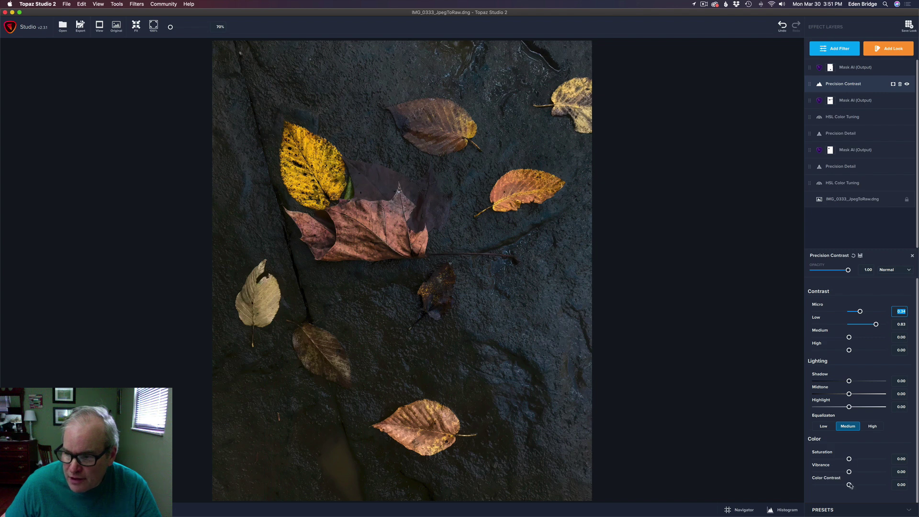
- Set the Precision Contrast layer's Vibrance to 0.89 and Saturation to 0.35, leaving Color Contrast at 0.00
mouse_move(849, 485)
left_mouse_down()
mouse_move(888, 491)
mouse_move(857, 487)
left_mouse_up()
double_click(834, 480)
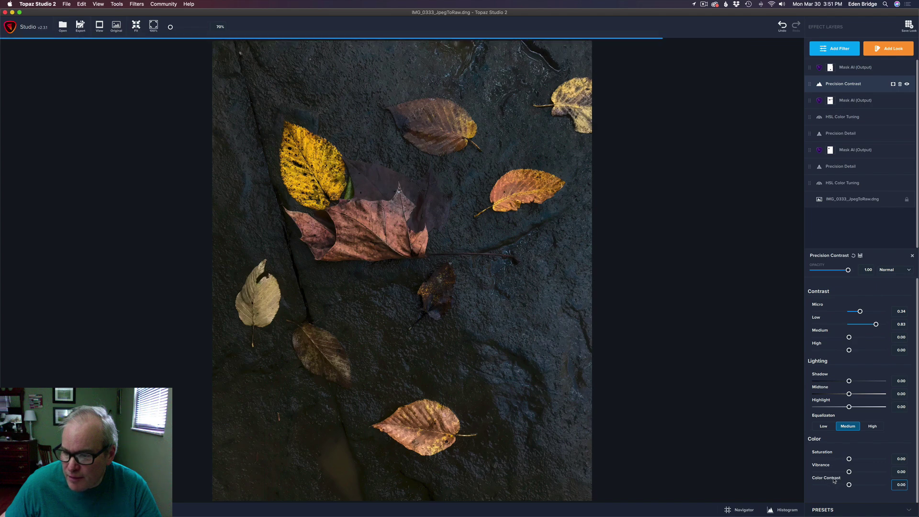
left_click_drag(850, 472, 870, 476)
mouse_move(870, 473)
left_mouse_down()
mouse_move(883, 473)
mouse_move(860, 460)
left_mouse_up()
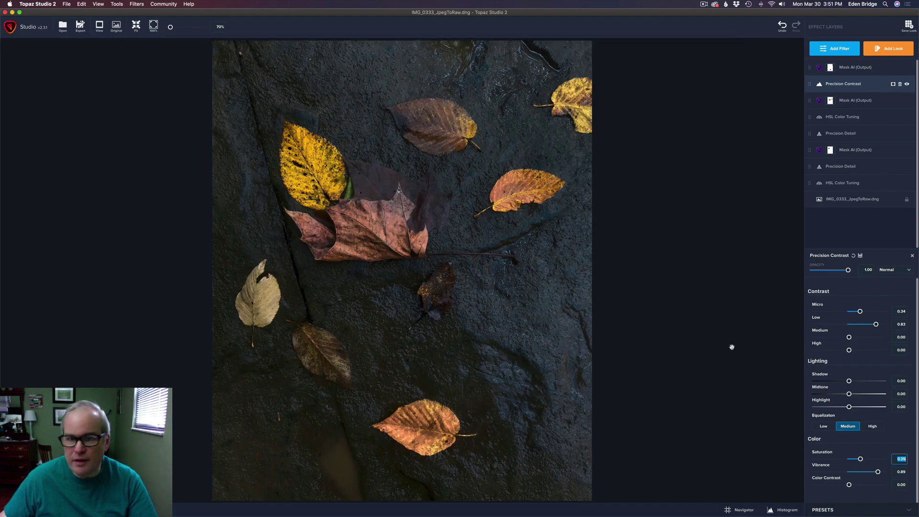
- Compare the whole photo with all leaf adjustments against the original
scroll(617, 284, "down", 5)
scroll(617, 284, "up", 1)
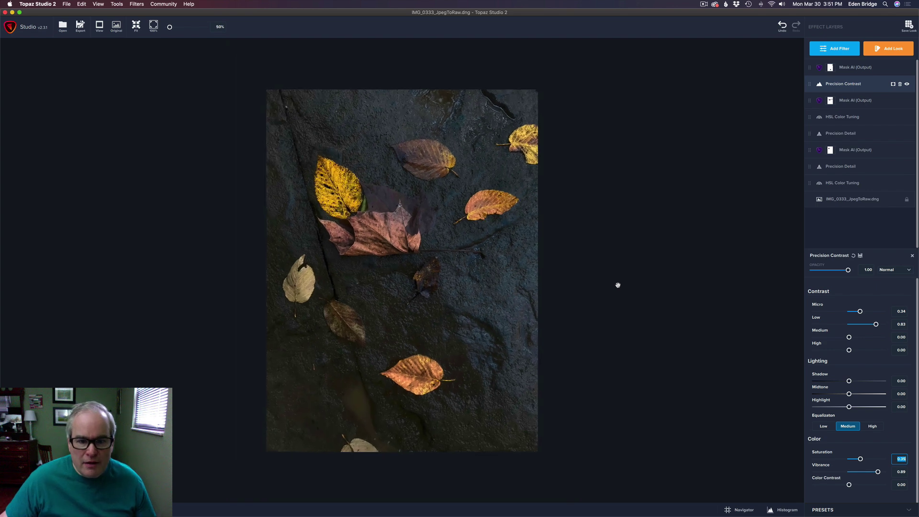
left_click(117, 27)
left_click(117, 27)
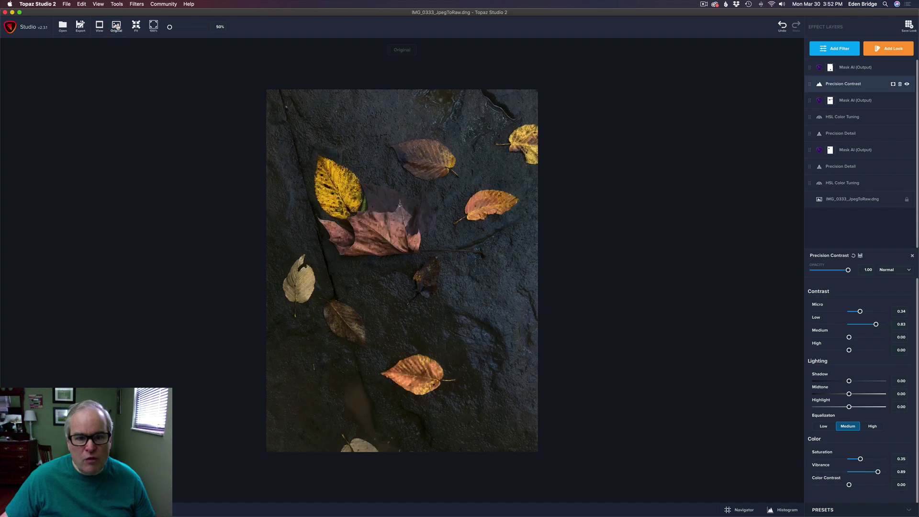